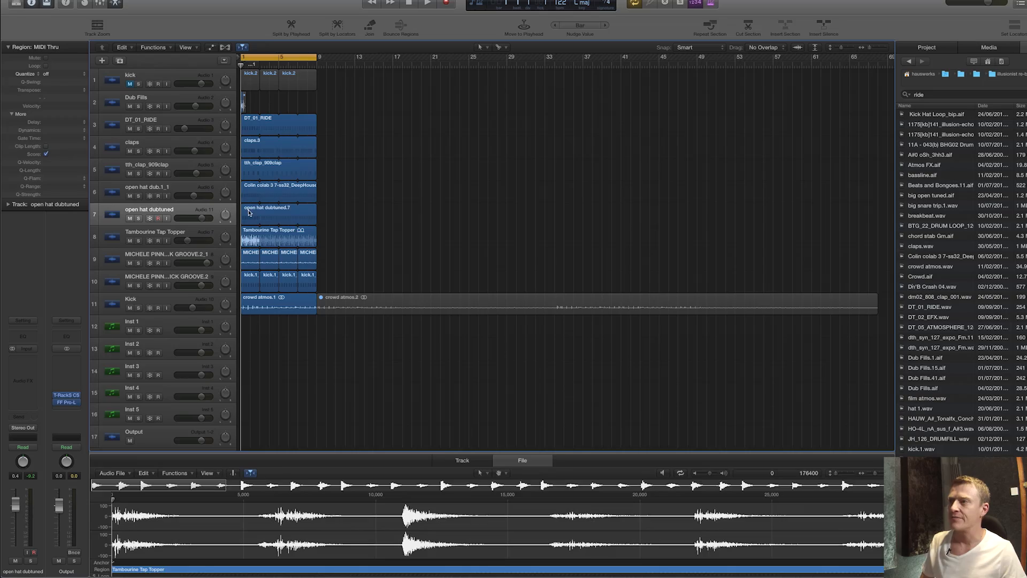
# - Look through the open hat, claps, tambourine and groove tracks and their channel strips
pyautogui.click(181, 216)
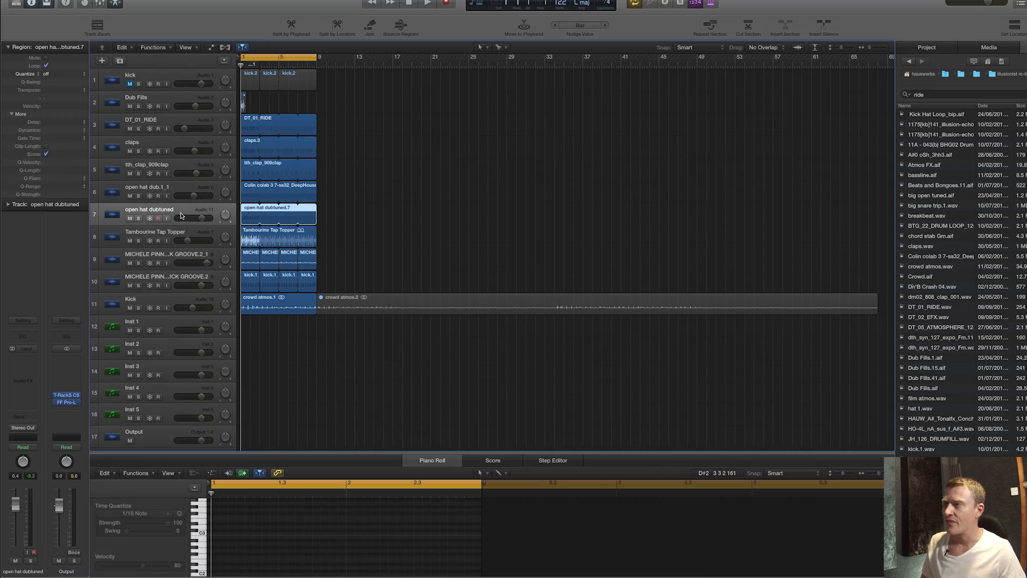
pyautogui.click(23, 428)
pyautogui.click(39, 470)
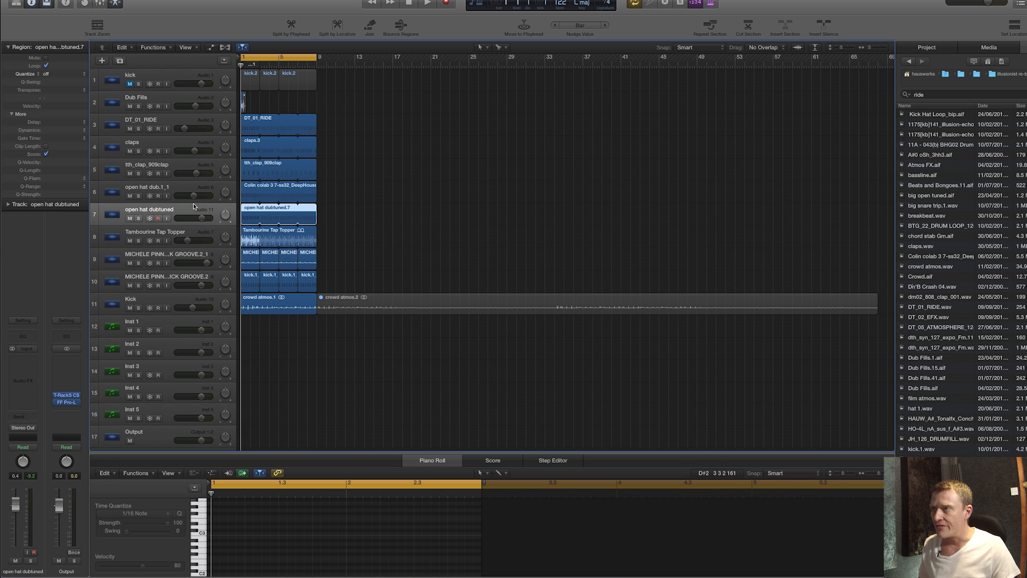
pyautogui.press('Up')
pyautogui.press('Up')
pyautogui.press('Up')
pyautogui.press('Up')
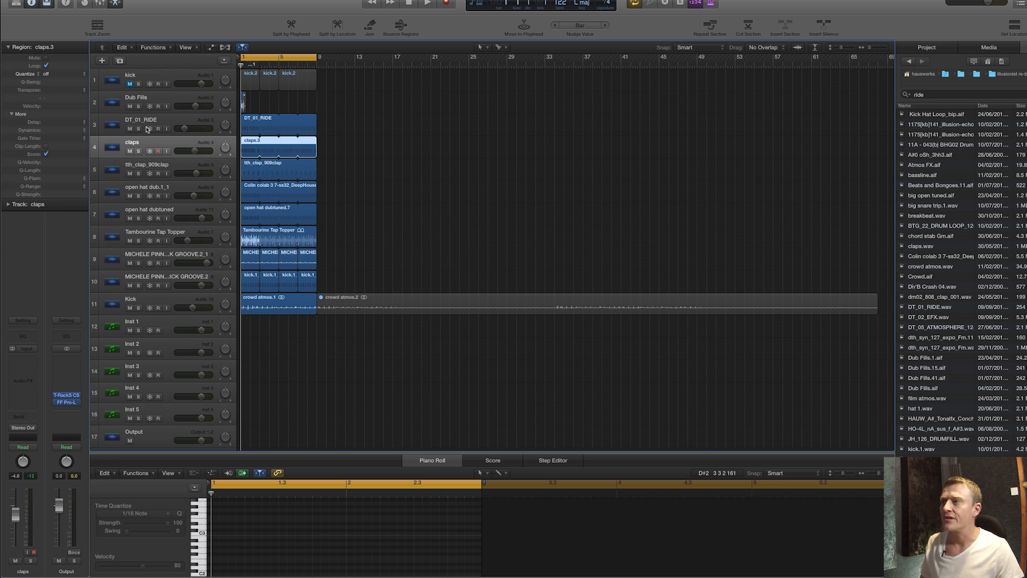
pyautogui.click(149, 234)
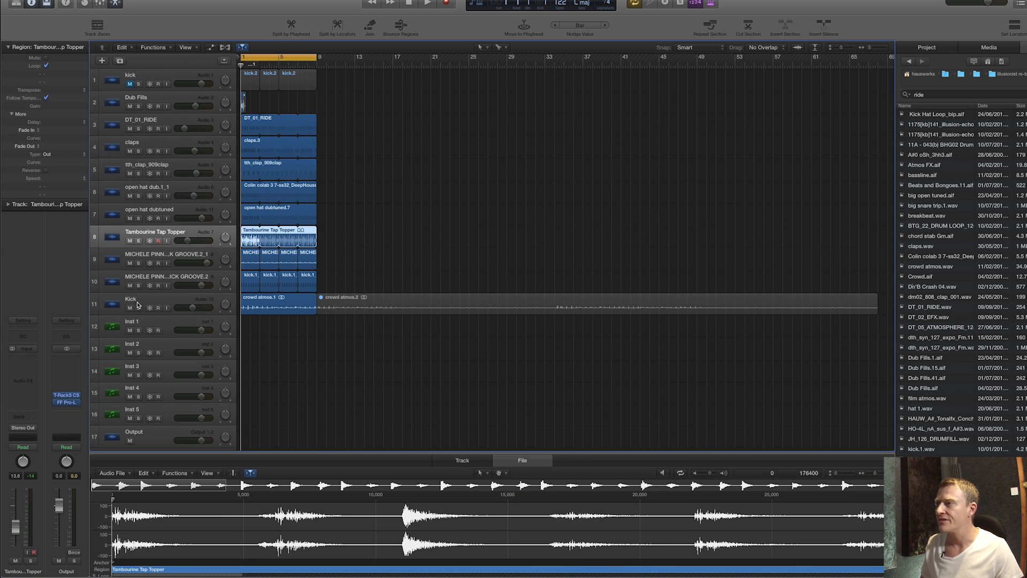
pyautogui.click(151, 255)
pyautogui.click(156, 233)
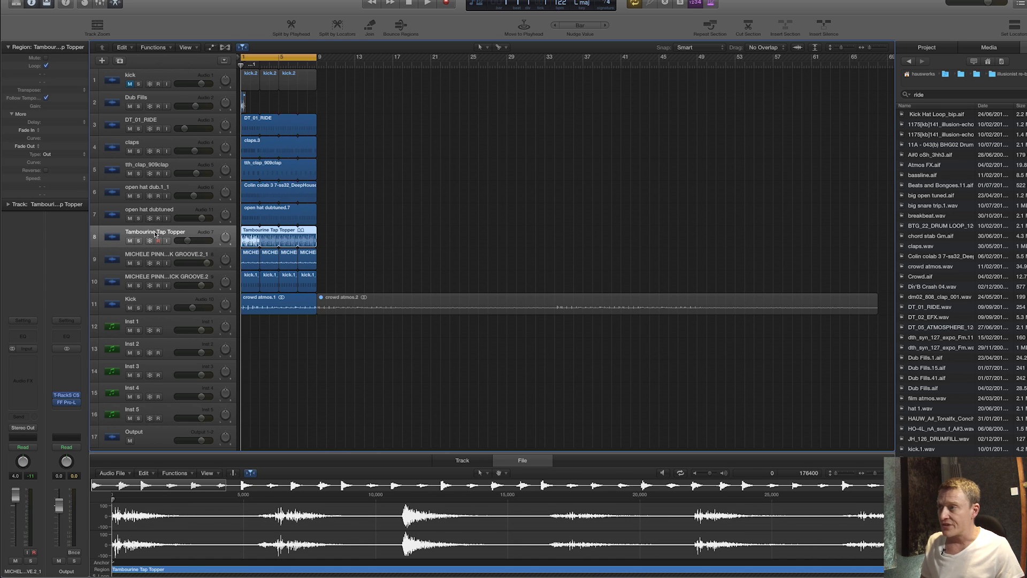
# - Route the output of the open hat dubtuned track to Bus 1 (percrunch andspread)
pyautogui.click(152, 213)
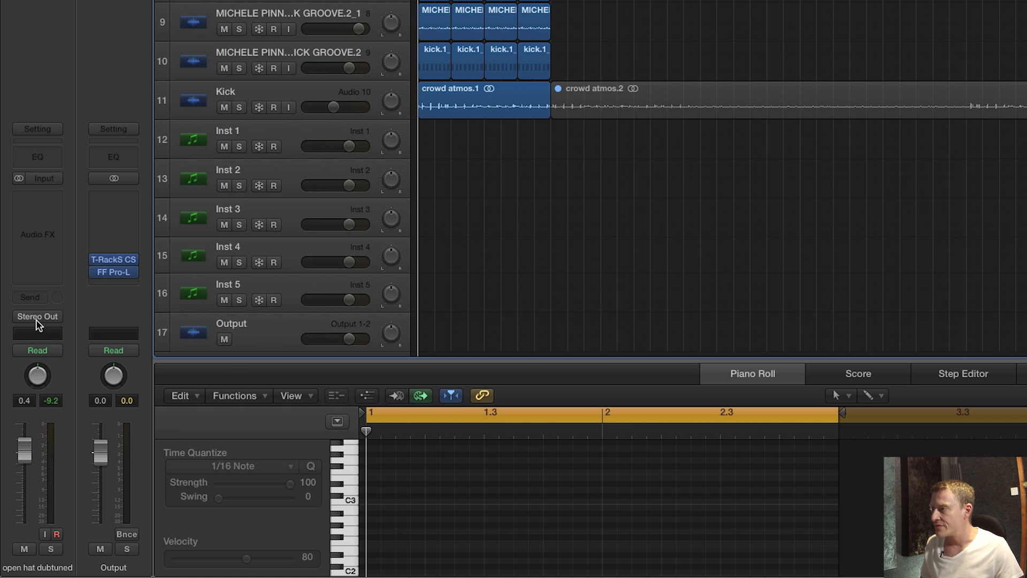
pyautogui.click(24, 428)
pyautogui.moveTo(30, 458)
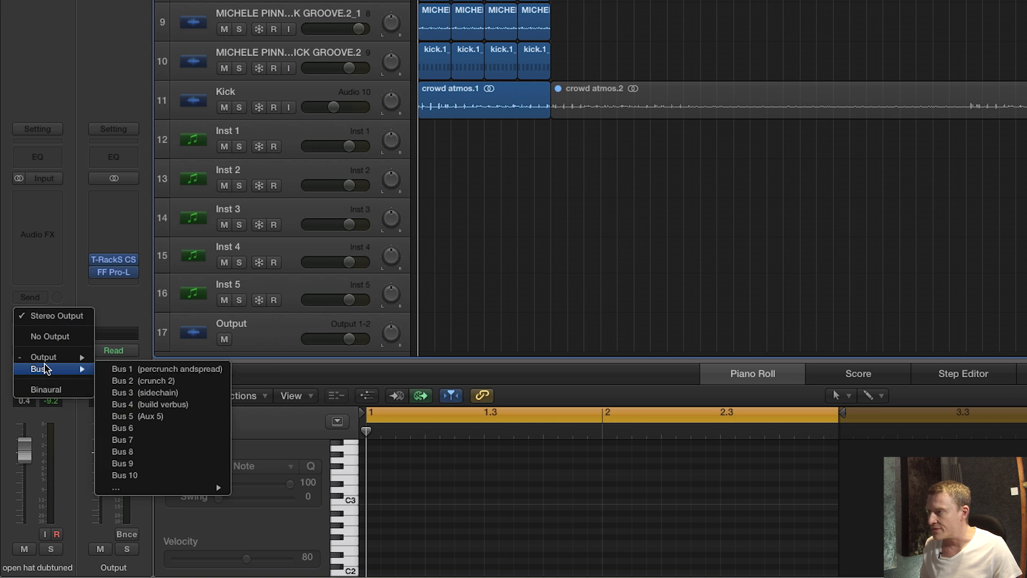
pyautogui.click(185, 368)
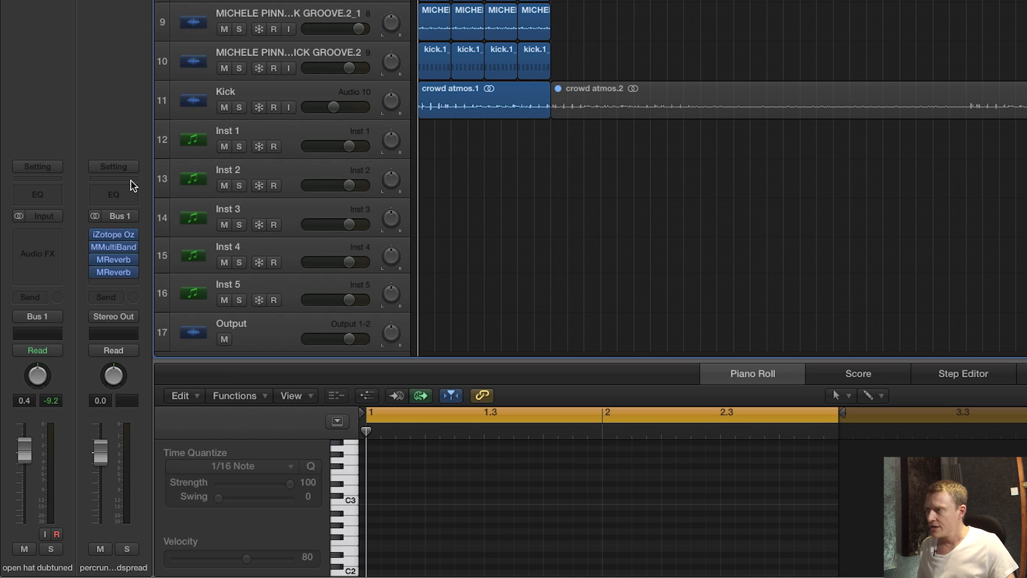
# - Open the MMultiBandSaturator and both MReverb plug-ins on Bus 1 and arrange their windows around the Ozone 5 Imager
pyautogui.click(113, 247)
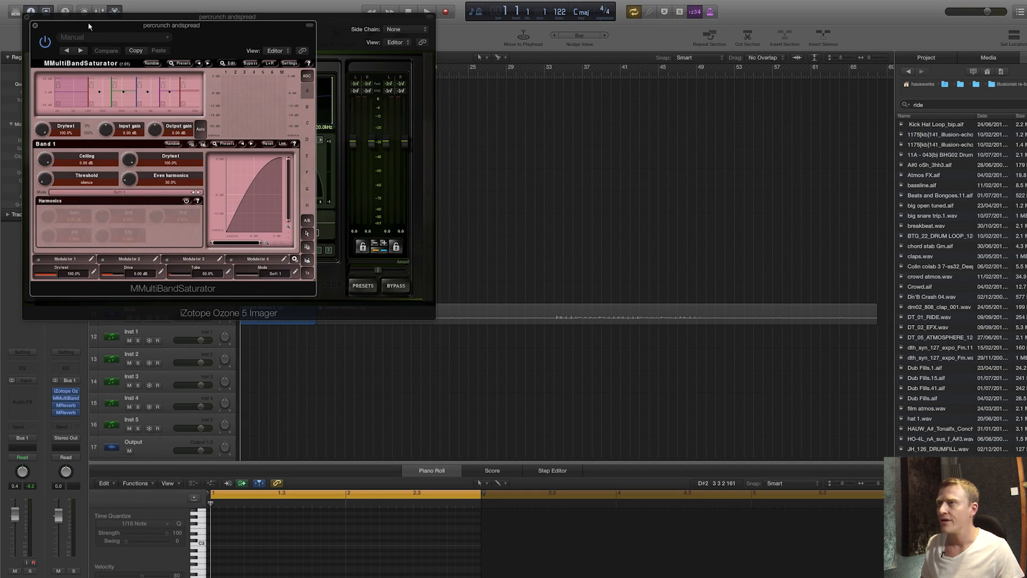
pyautogui.moveTo(87, 22); pyautogui.dragTo(516, 20)
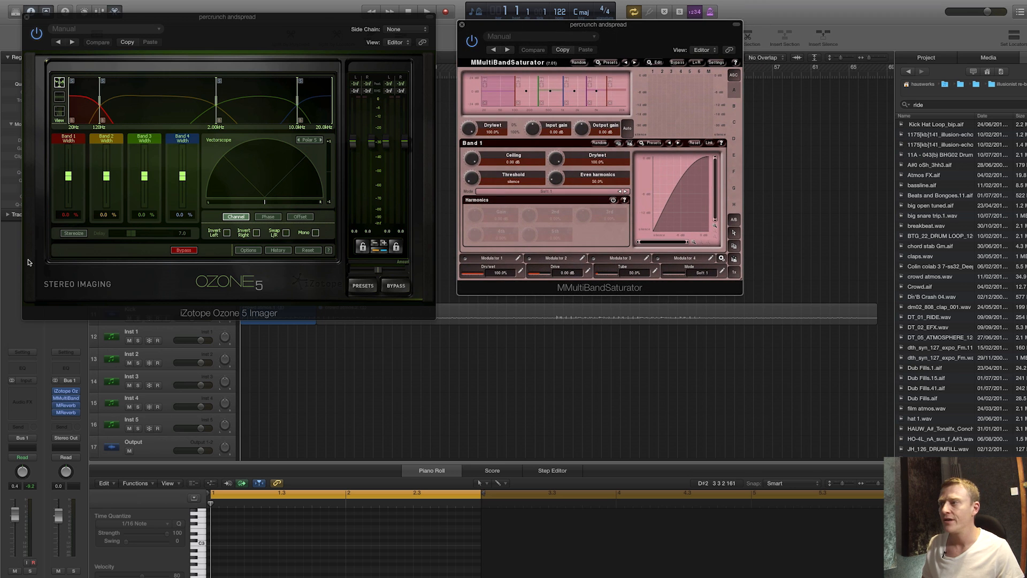
pyautogui.click(68, 408)
pyautogui.moveTo(166, 25); pyautogui.dragTo(594, 284)
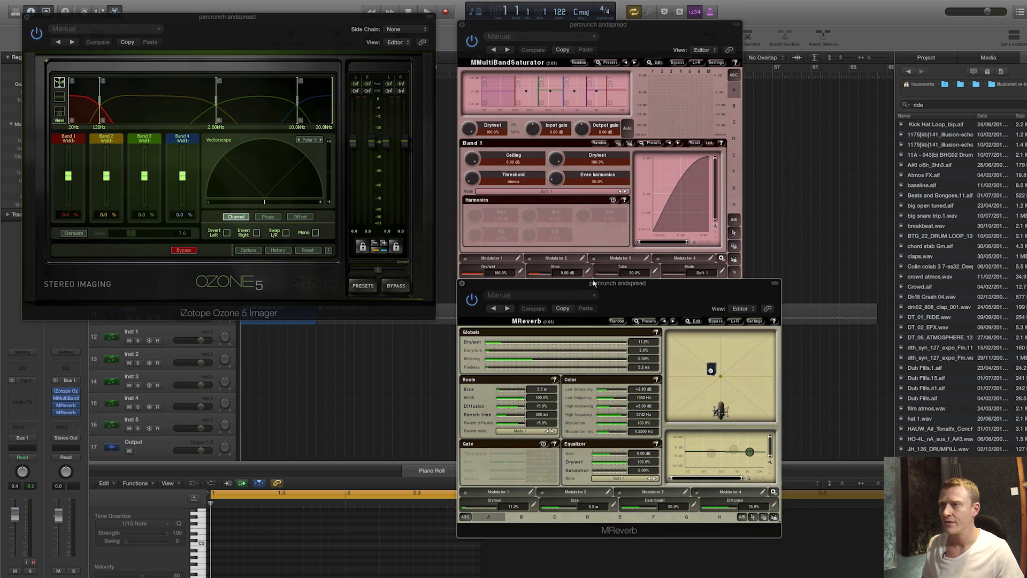
pyautogui.click(67, 413)
pyautogui.moveTo(202, 28); pyautogui.dragTo(345, 352)
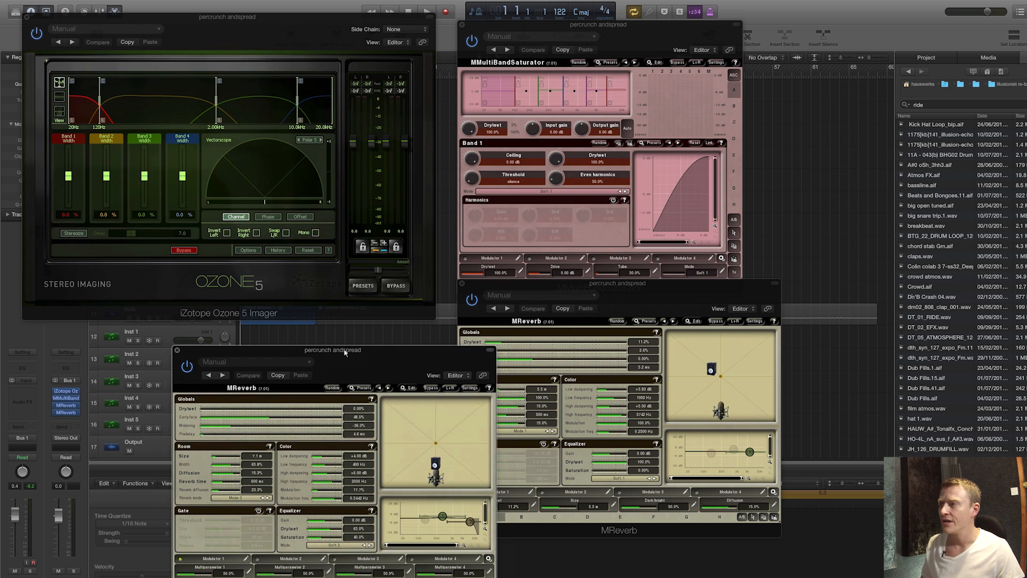
pyautogui.click(176, 17)
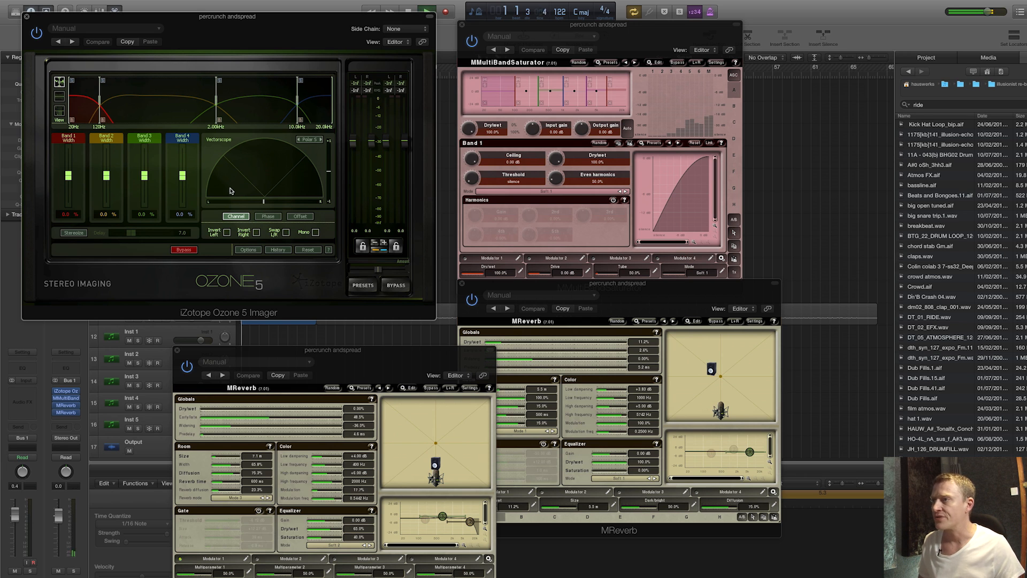
# - Solo the open hat dubtuned track and play it through the Bus 1 effects
pyautogui.click(594, 191)
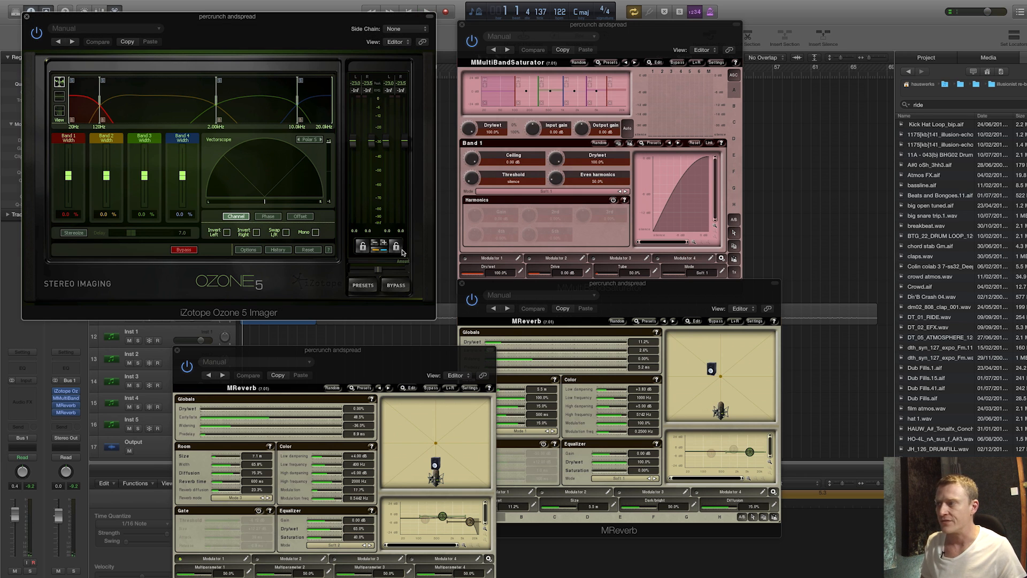
pyautogui.click(31, 572)
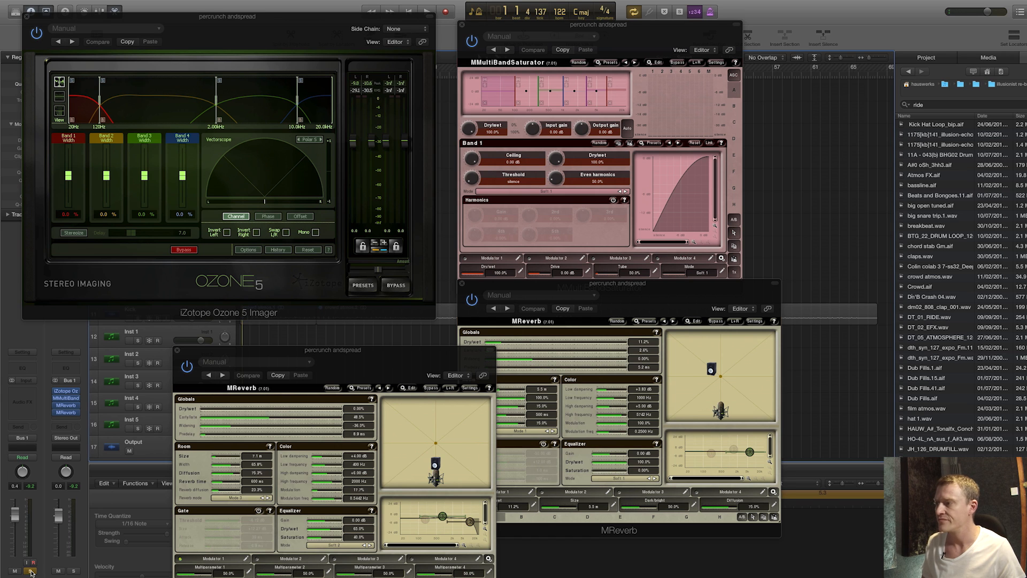
pyautogui.press('space')
# - During playback, widen Band 3 and Band 4 to 100% in the Ozone 5 Imager
pyautogui.moveTo(262, 25); pyautogui.dragTo(596, 104)
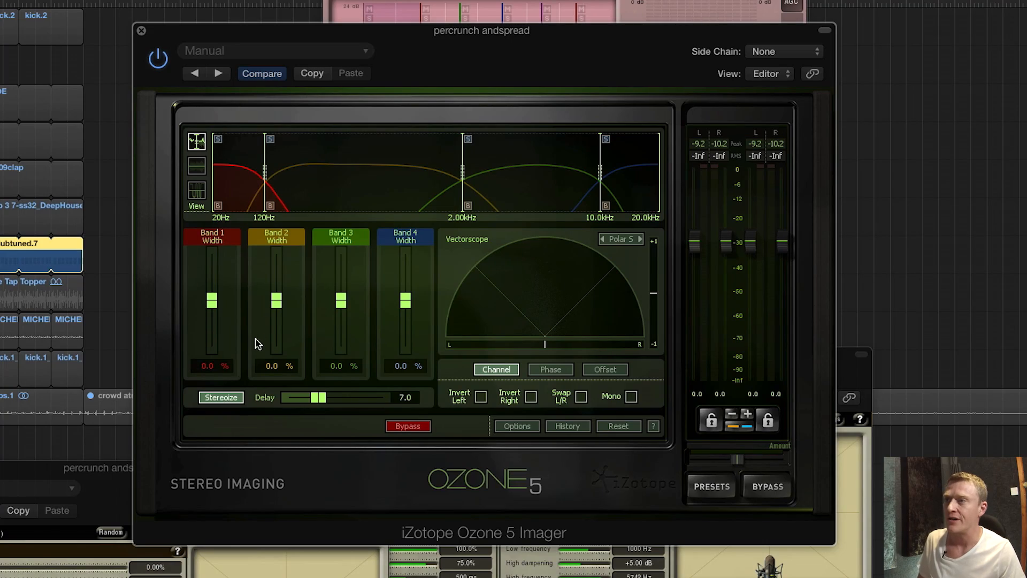
pyautogui.press('space')
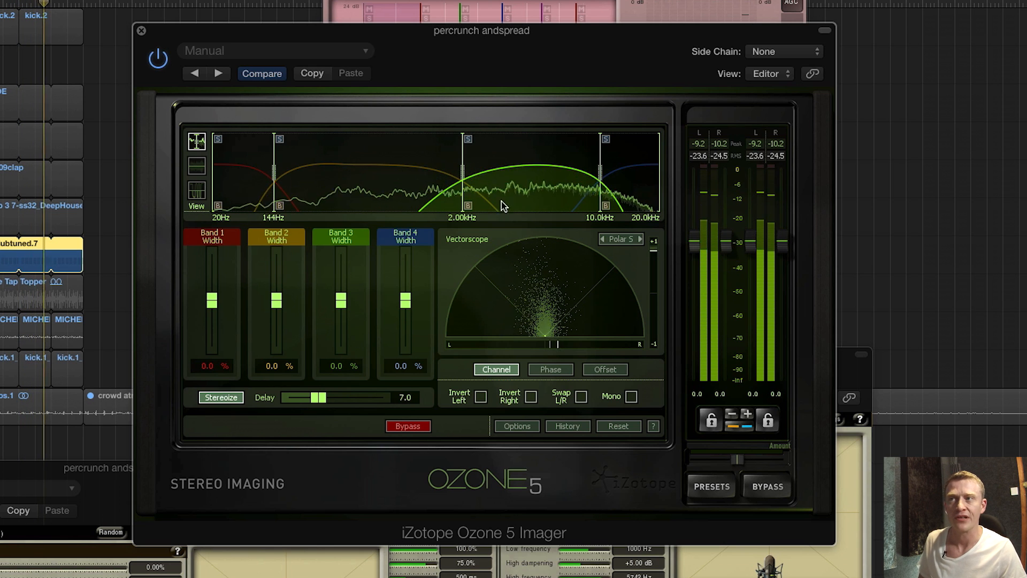
pyautogui.moveTo(343, 300); pyautogui.dragTo(343, 267)
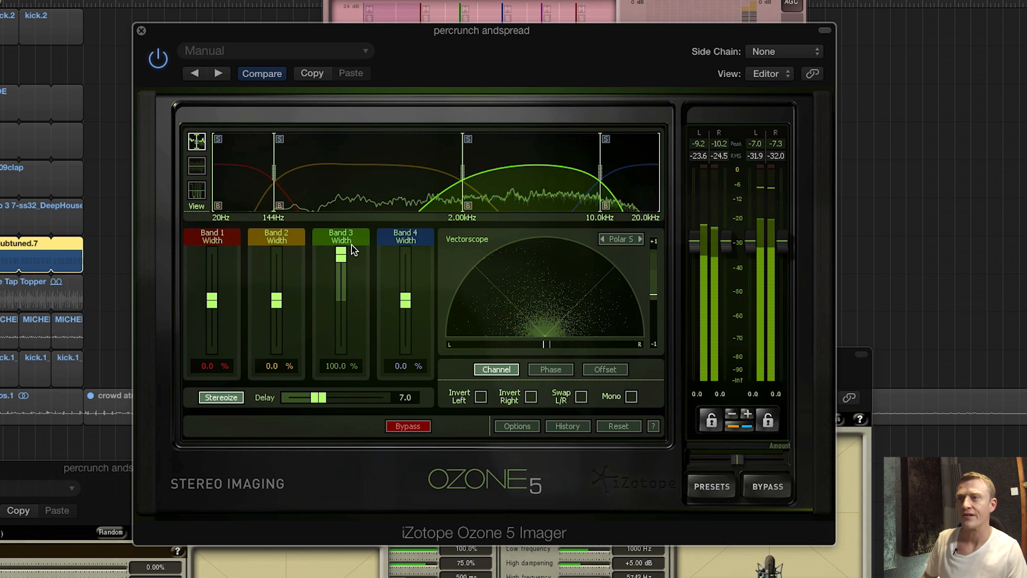
pyautogui.moveTo(404, 300); pyautogui.dragTo(410, 249)
pyautogui.press('space')
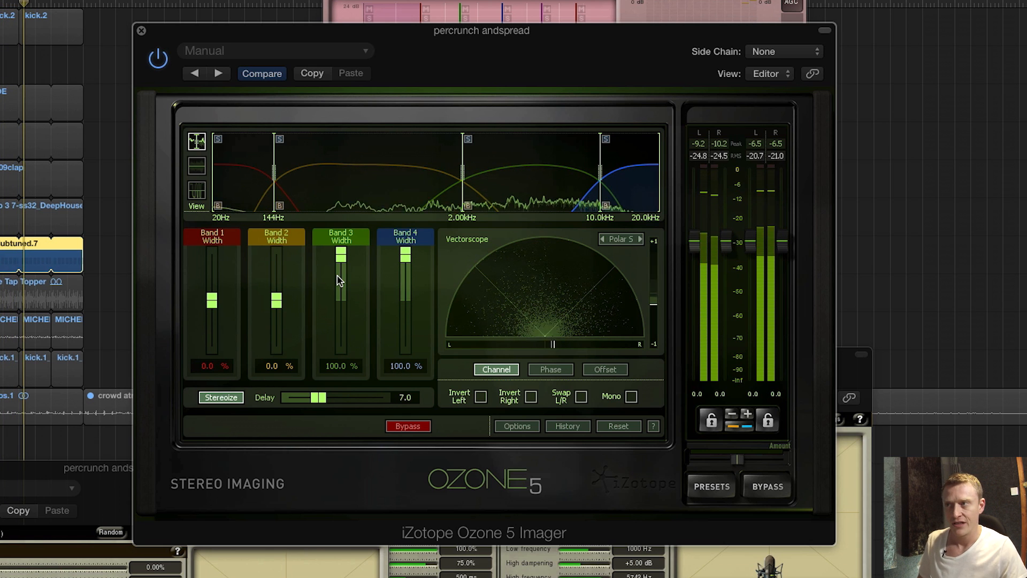
# - Turn off Stereoize in the Ozone 5 Imager and return the Band 3 and Band 4 widths to 0%
pyautogui.click(229, 395)
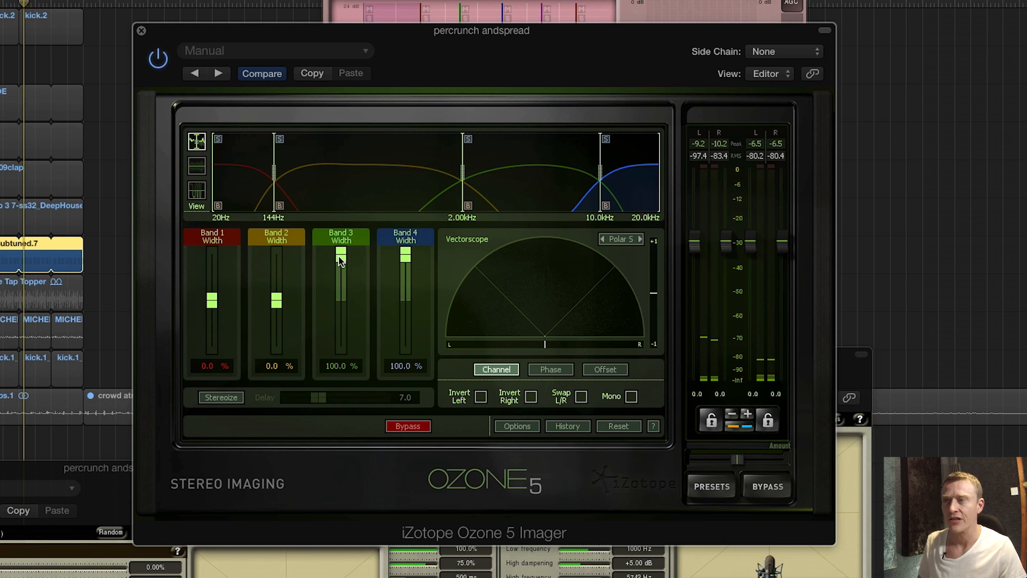
pyautogui.moveTo(340, 260); pyautogui.dragTo(340, 291)
pyautogui.moveTo(405, 256); pyautogui.dragTo(343, 301)
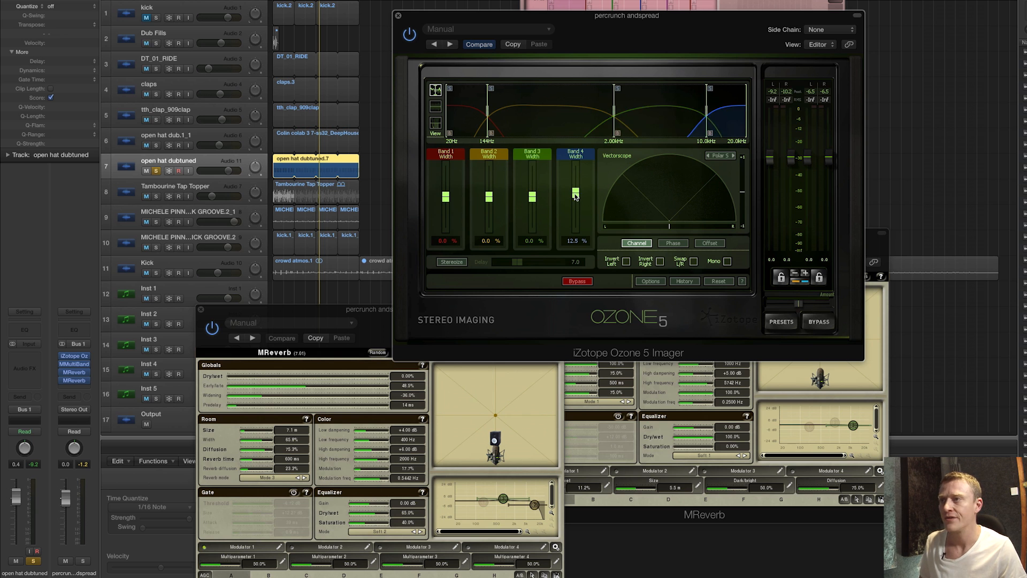
# - Route the output of the tth_clap_909clap track to Bus 1 (percrunch andspread)
pyautogui.click(182, 141)
pyautogui.click(166, 113)
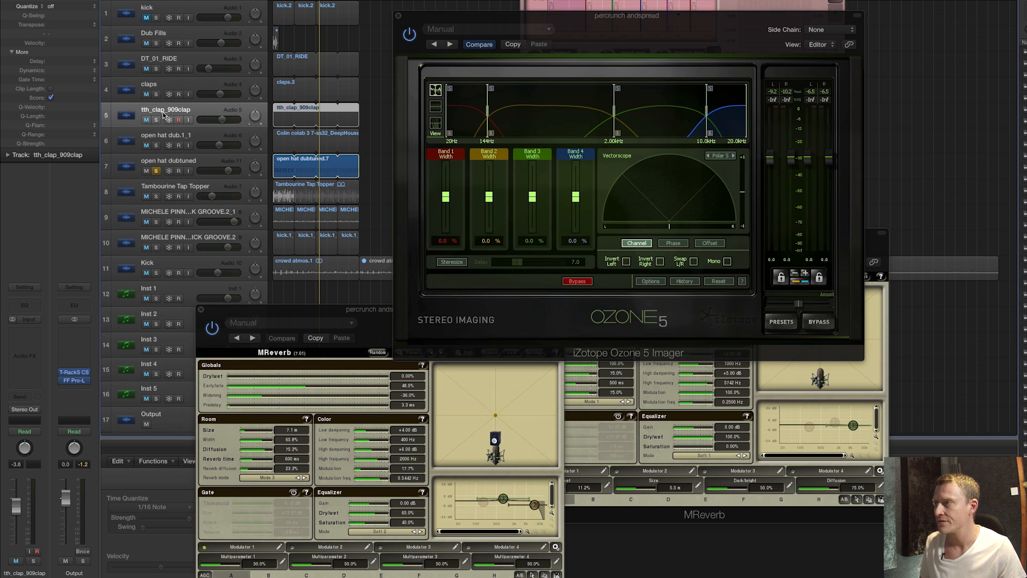
pyautogui.click(30, 411)
pyautogui.moveTo(49, 446)
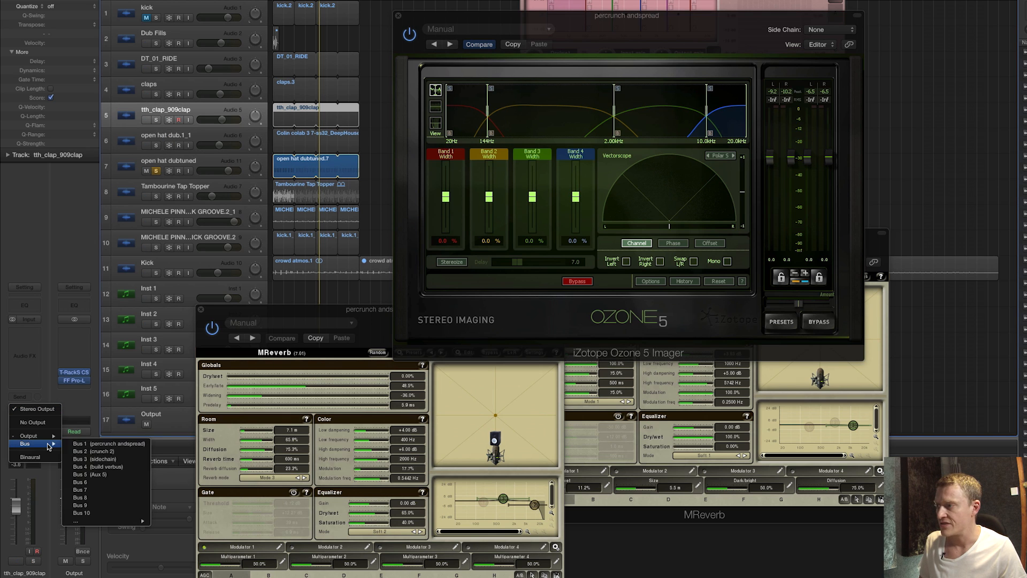
pyautogui.click(96, 444)
# - Route the output of the claps track to Bus 1 (percrunch andspread)
pyautogui.press('Up')
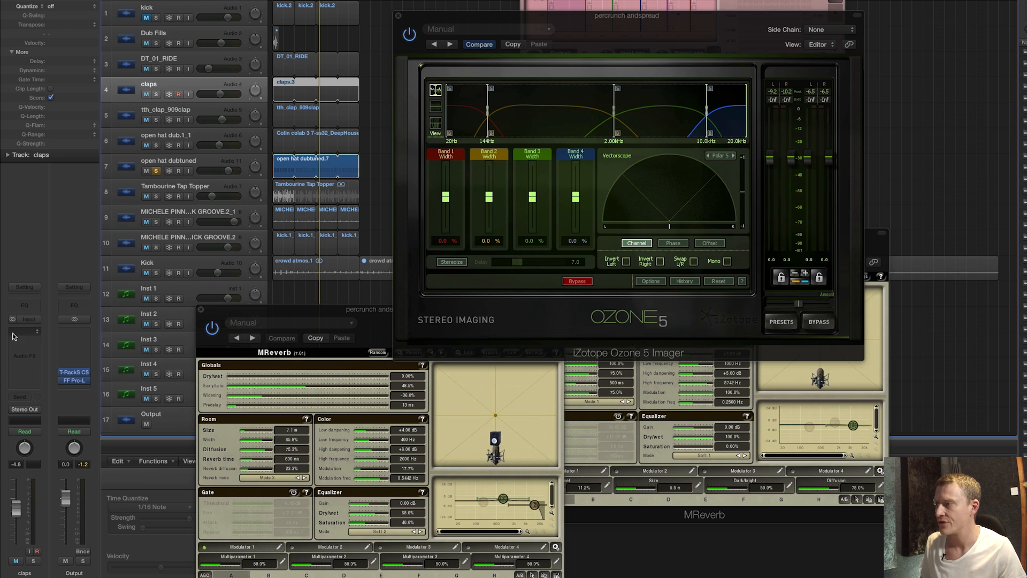
pyautogui.click(19, 409)
pyautogui.moveTo(38, 444)
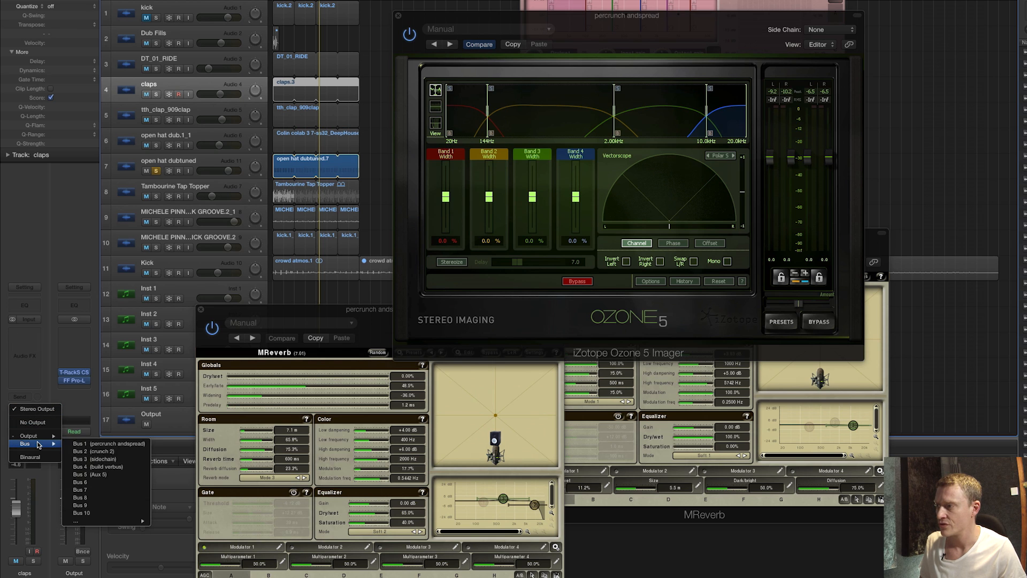
pyautogui.click(103, 444)
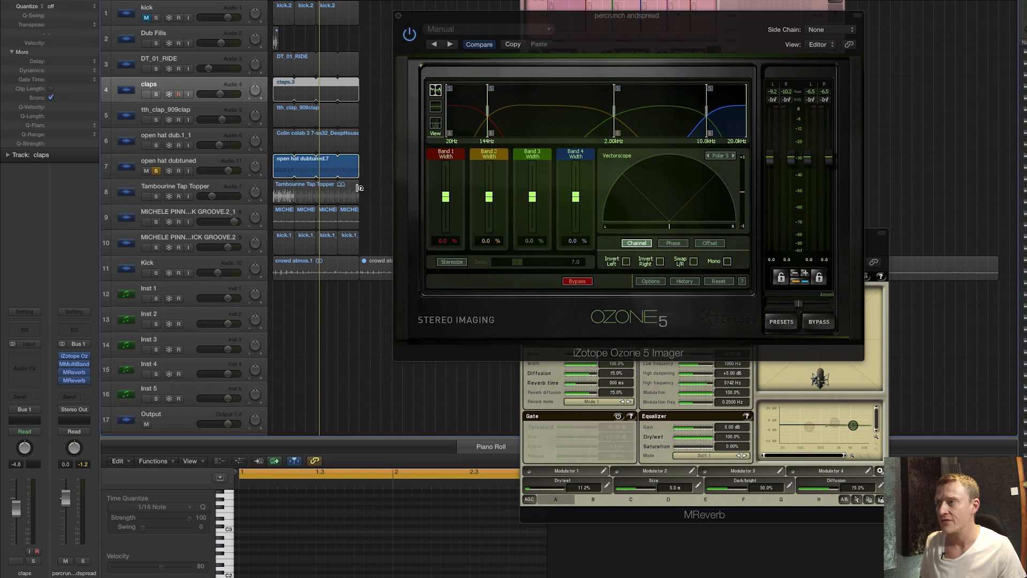
# - Select the tracks from DT_01_RIDE through track 10 and show their channels in an enlarged mixer, clear of the Ozone and MReverb windows
pyautogui.click(177, 73)
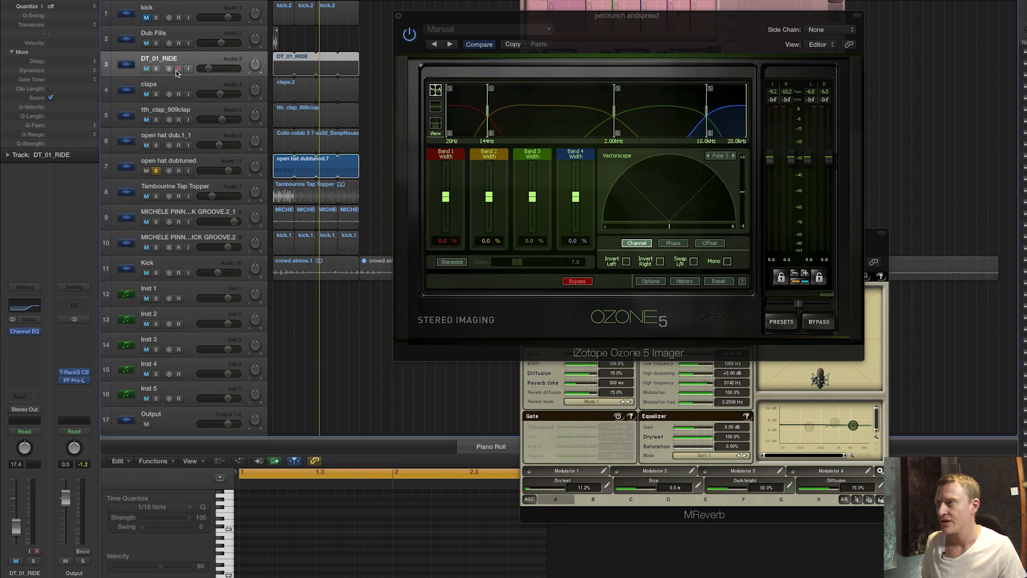
pyautogui.keyDown('shift'); pyautogui.click(169, 237); pyautogui.keyUp('shift')
pyautogui.press('x')
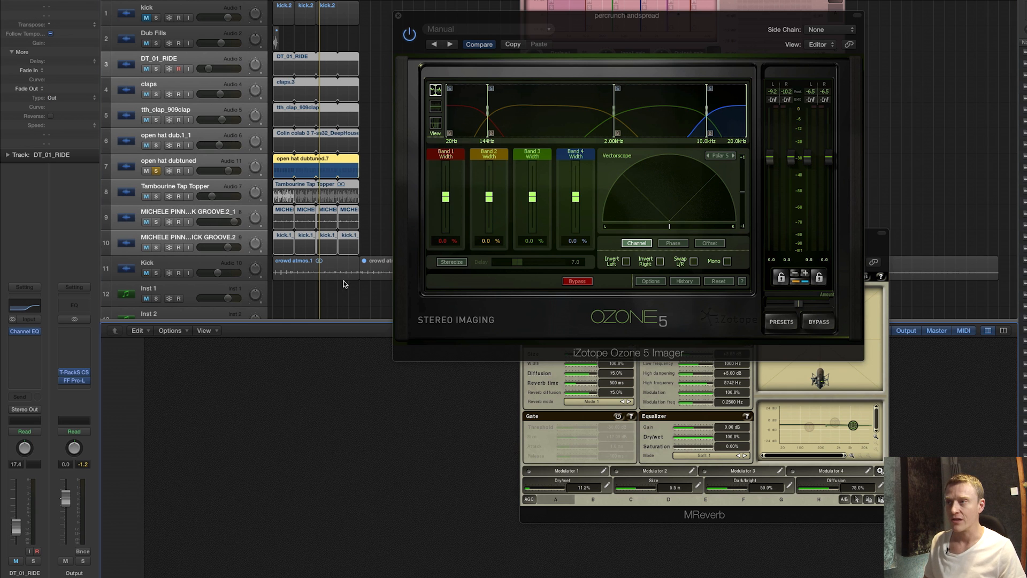
pyautogui.click(399, 18)
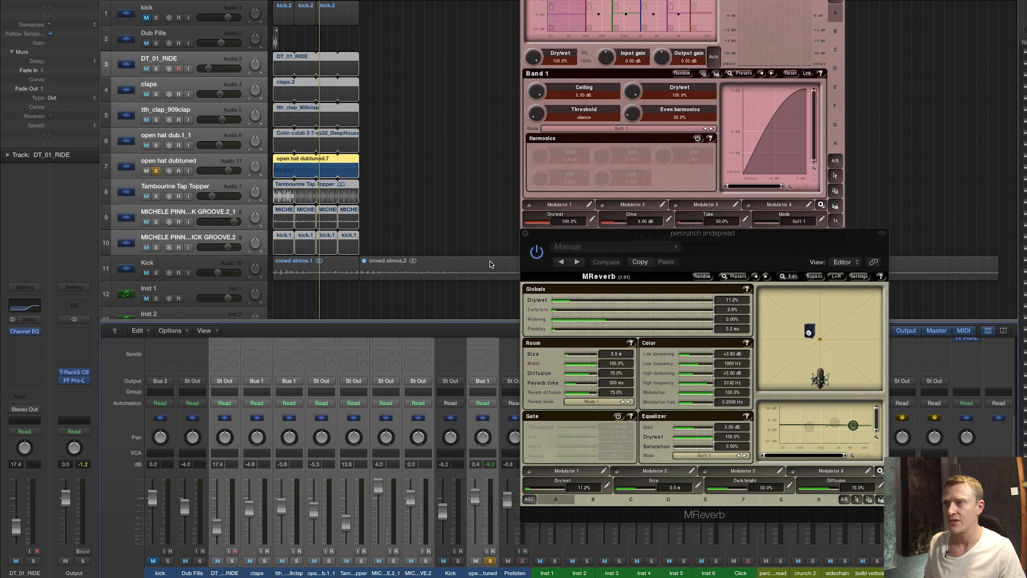
pyautogui.click(525, 234)
pyautogui.moveTo(508, 322); pyautogui.dragTo(507, 167)
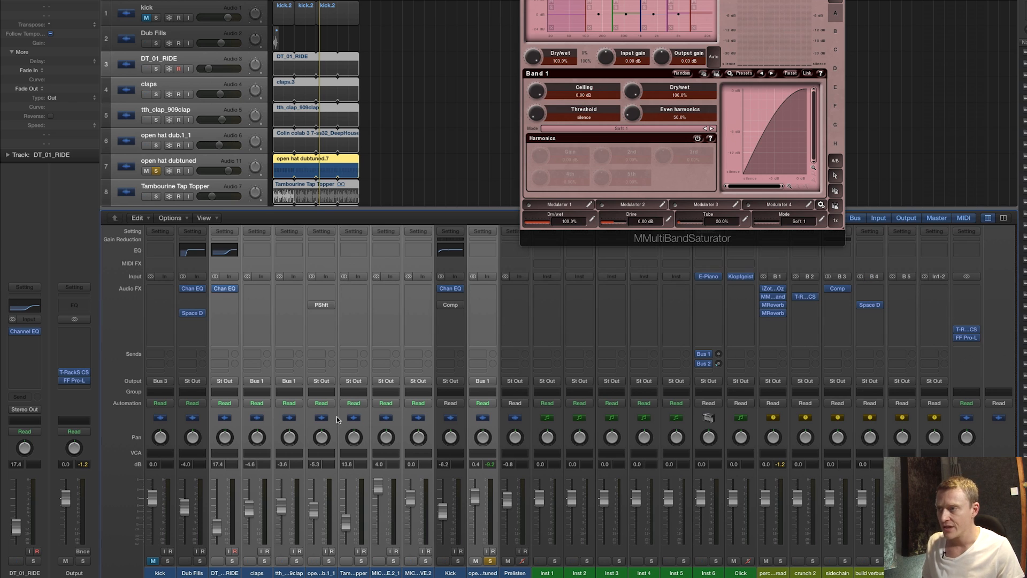
# - Set the output of all the selected percussion channels to Bus 1 together, and clear the region selection
pyautogui.click(325, 383)
pyautogui.moveTo(329, 417)
pyautogui.click(388, 417)
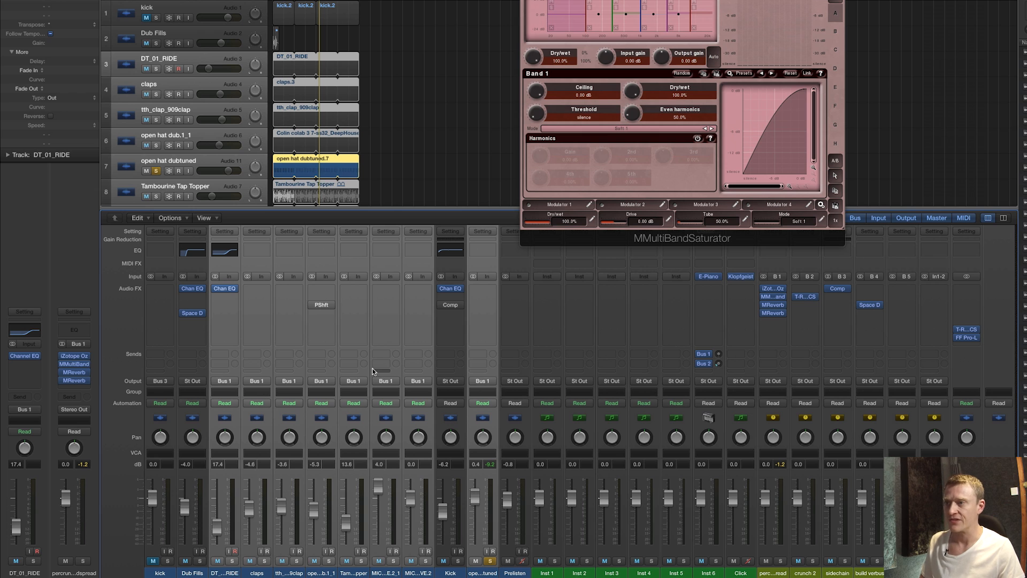
pyautogui.click(435, 138)
# - Turn off solo on the open hat dubtuned track and select the Kick track holding the crowd atmos regions
pyautogui.scroll(-4, 169, 80)
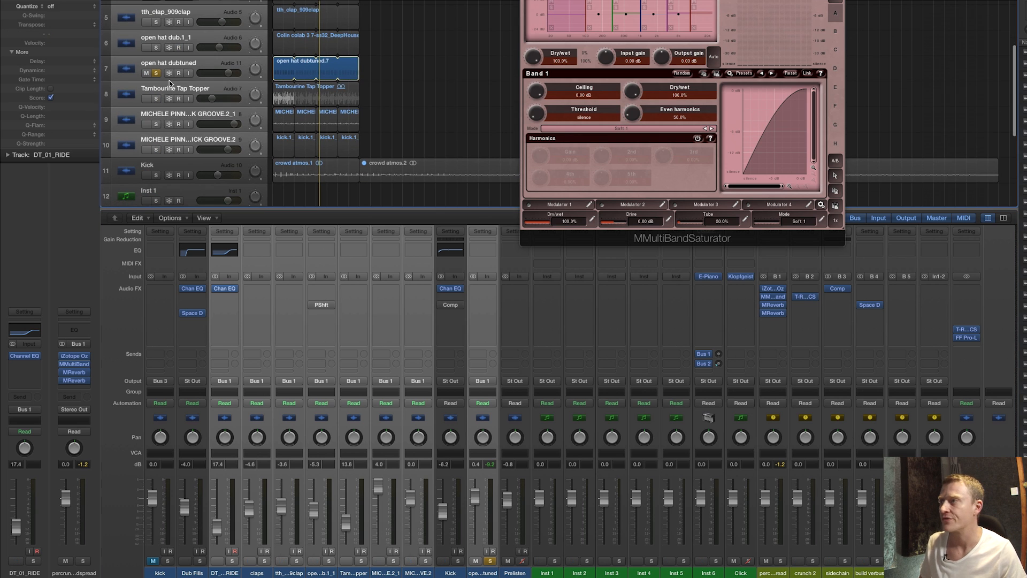
pyautogui.click(176, 59)
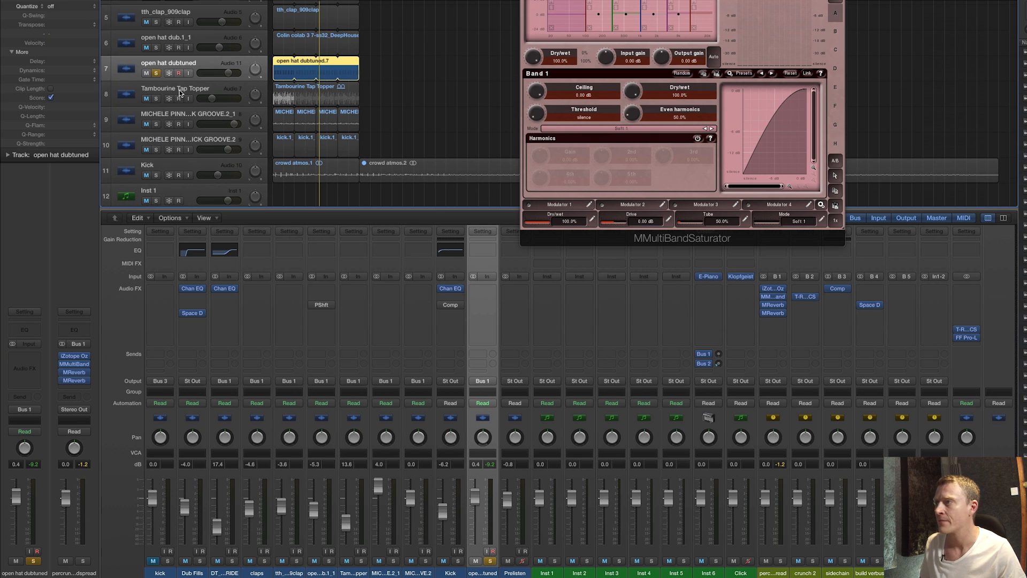
pyautogui.click(156, 74)
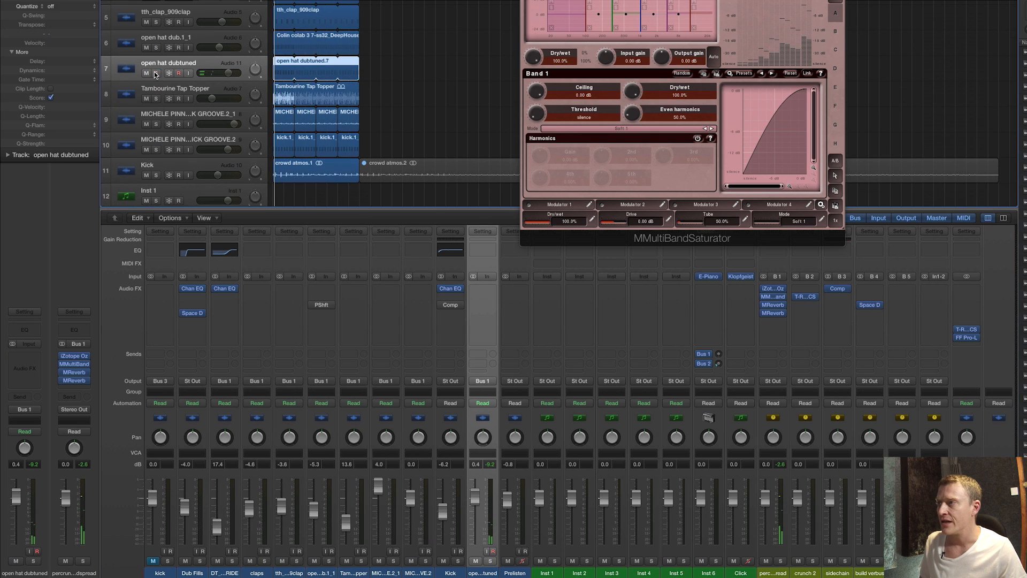
pyautogui.click(156, 150)
pyautogui.click(162, 166)
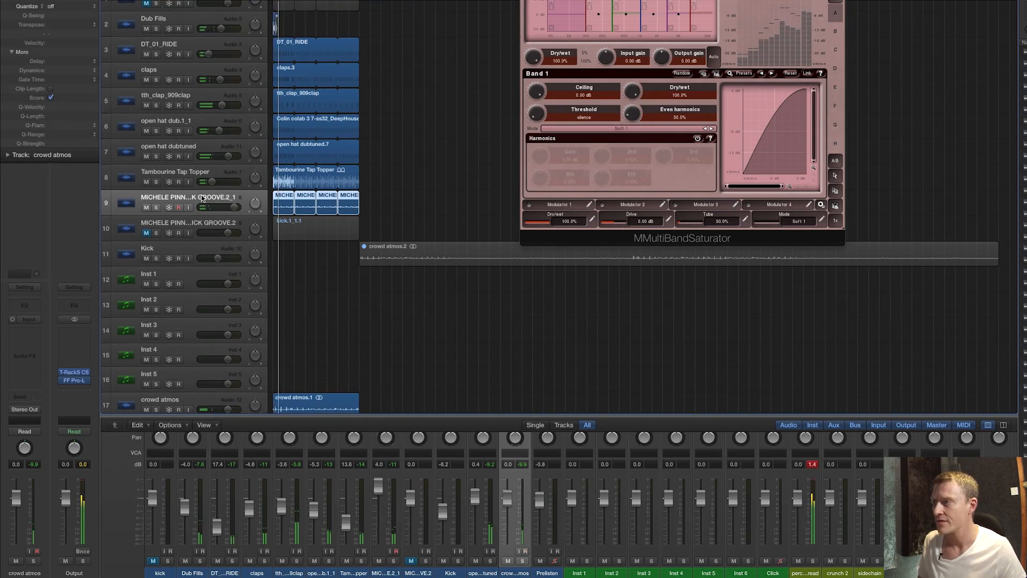
# - Select the crowd atmos track and route its output to Bus 1 (percrunch andspread)
pyautogui.click(201, 194)
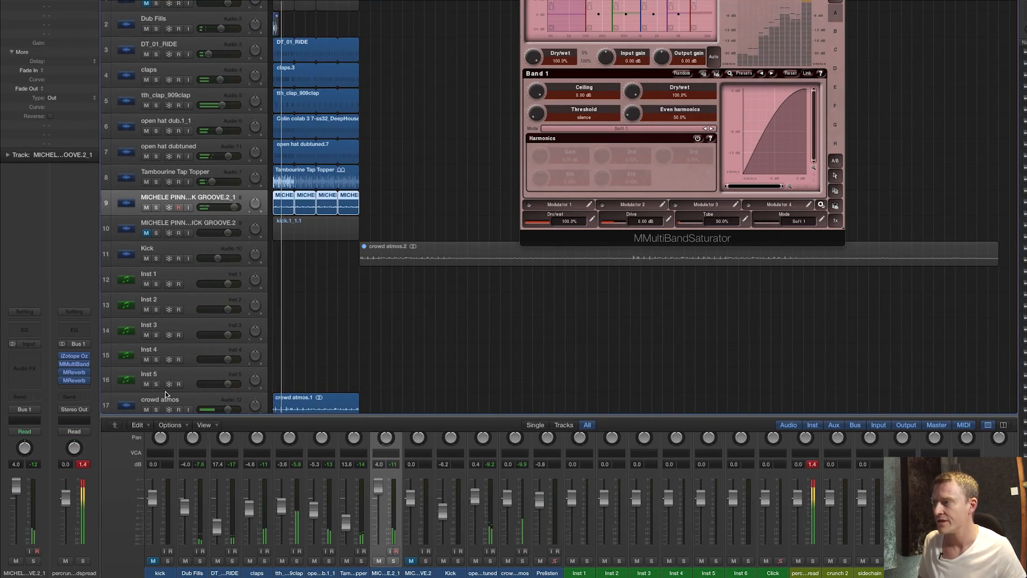
pyautogui.click(166, 400)
pyautogui.click(28, 408)
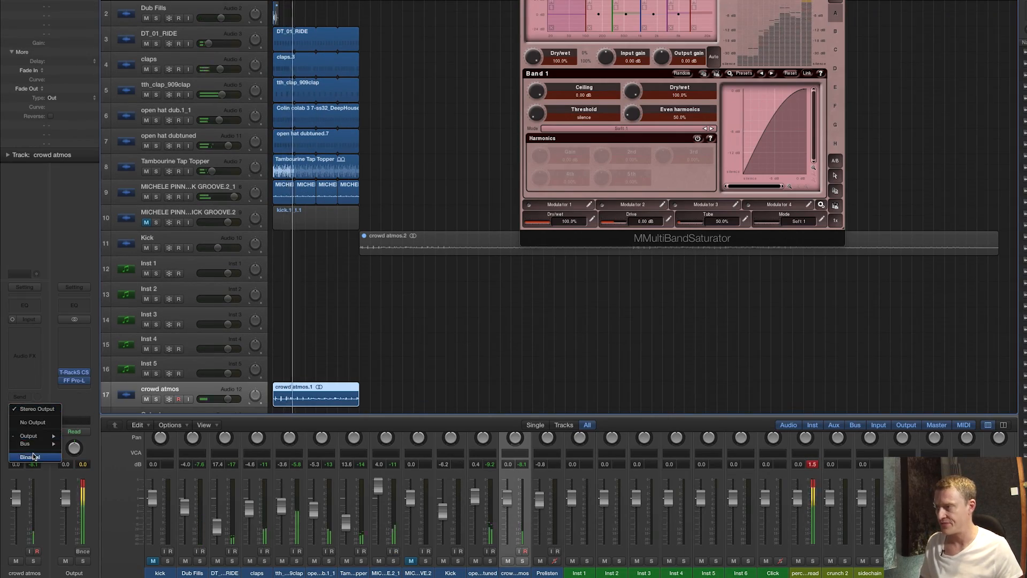
pyautogui.moveTo(27, 443)
pyautogui.click(91, 443)
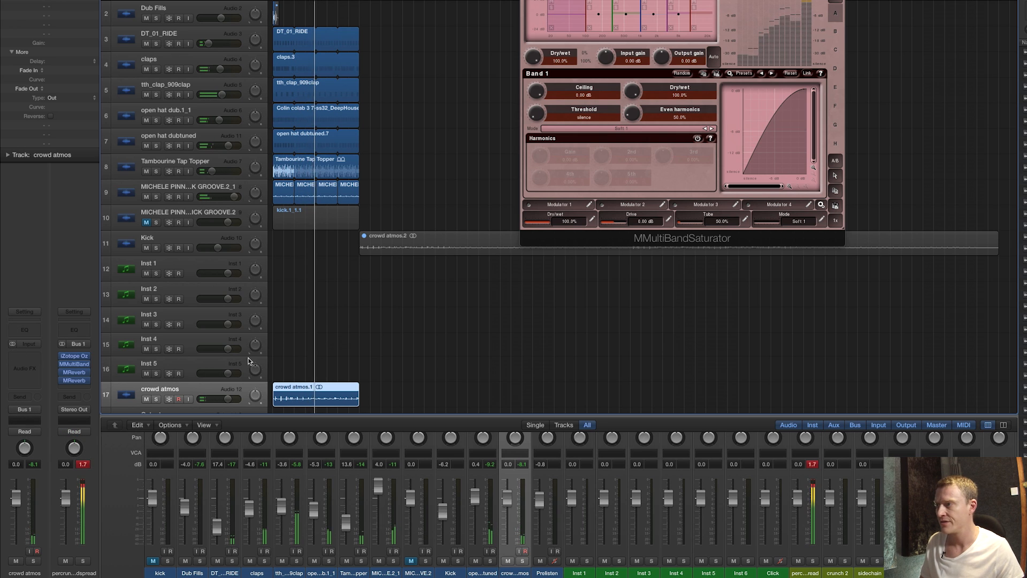
# - Unmute track 10, move its kick.1_1.1 region down onto the Kick track and mute the Kick track
pyautogui.click(183, 209)
pyautogui.click(180, 188)
pyautogui.click(146, 222)
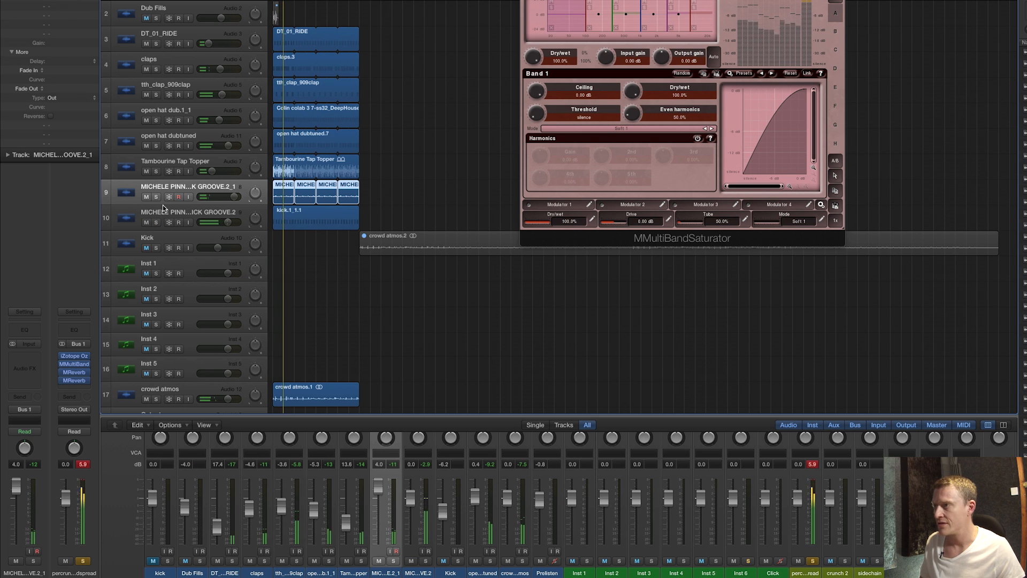
pyautogui.moveTo(304, 217); pyautogui.dragTo(302, 239)
pyautogui.click(164, 243)
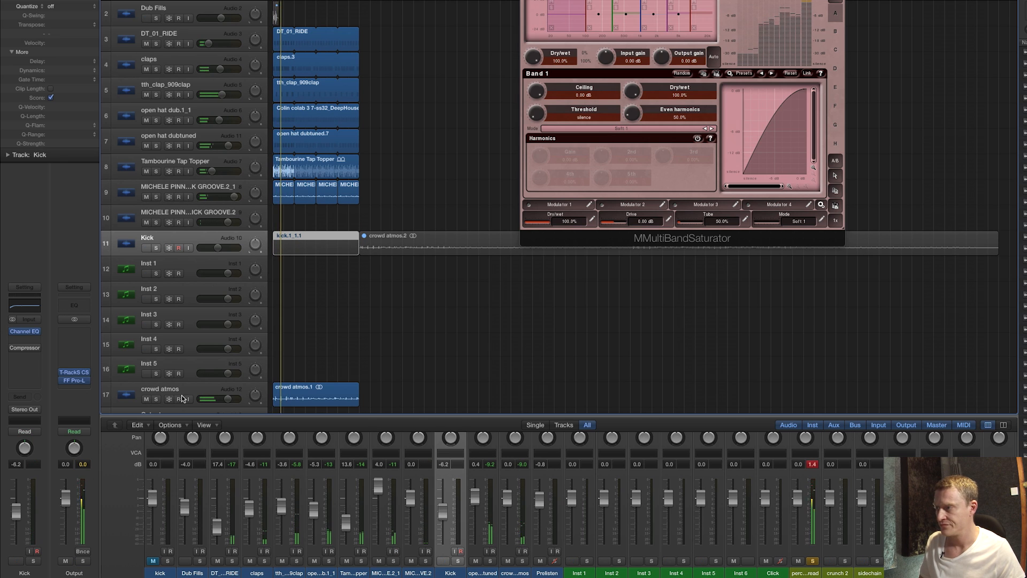
pyautogui.click(146, 247)
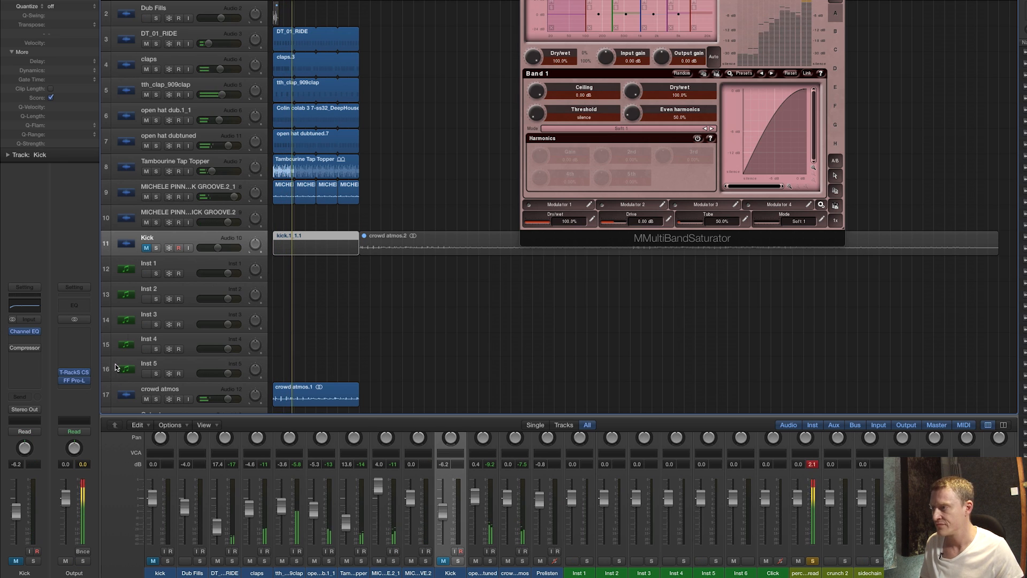
# - Open the Ozone 5 Imager and MMultiBandSaturator of the percrunch andspread bus and arrange their windows side by side
pyautogui.click(182, 188)
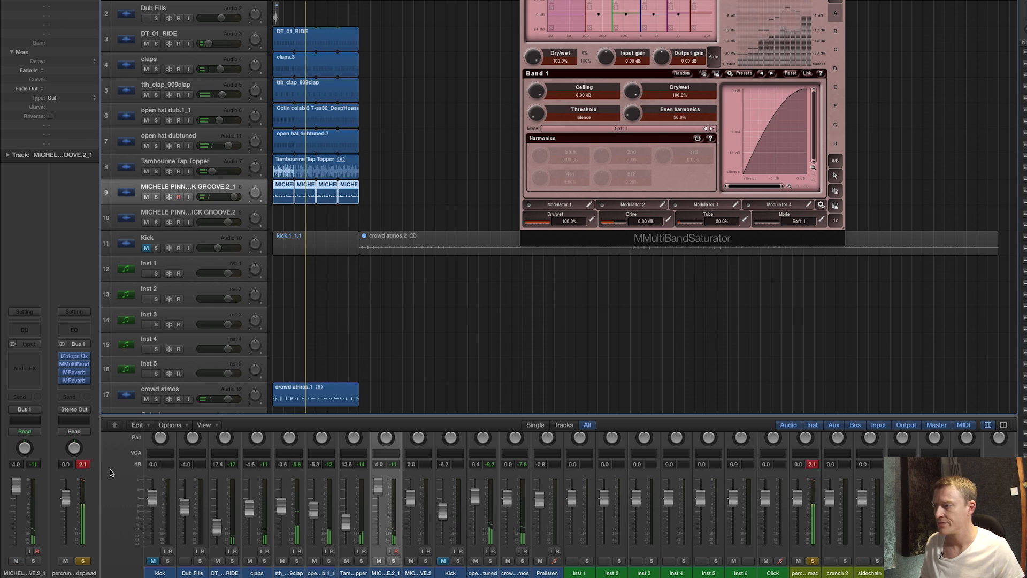
pyautogui.click(83, 465)
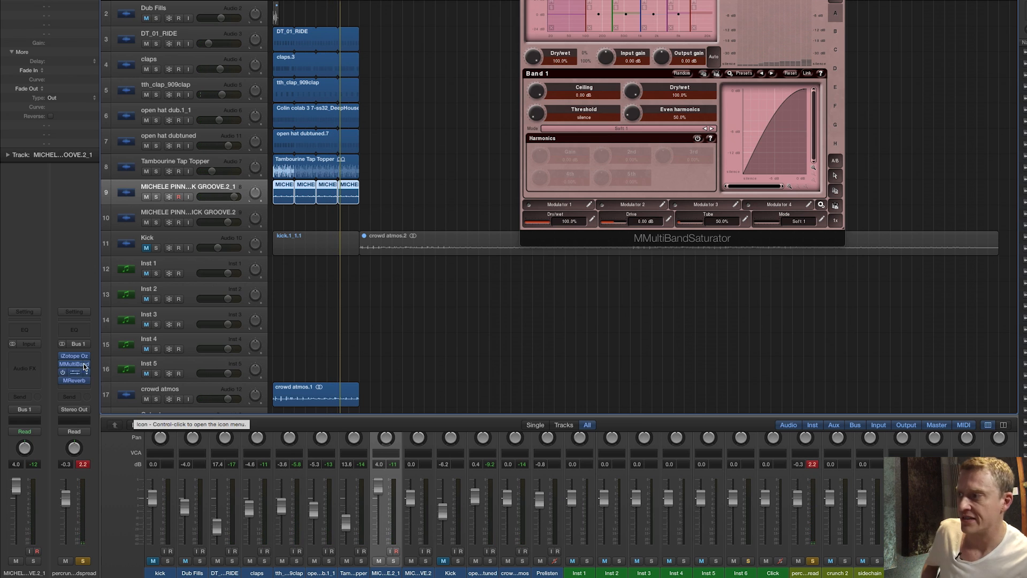
pyautogui.click(75, 360)
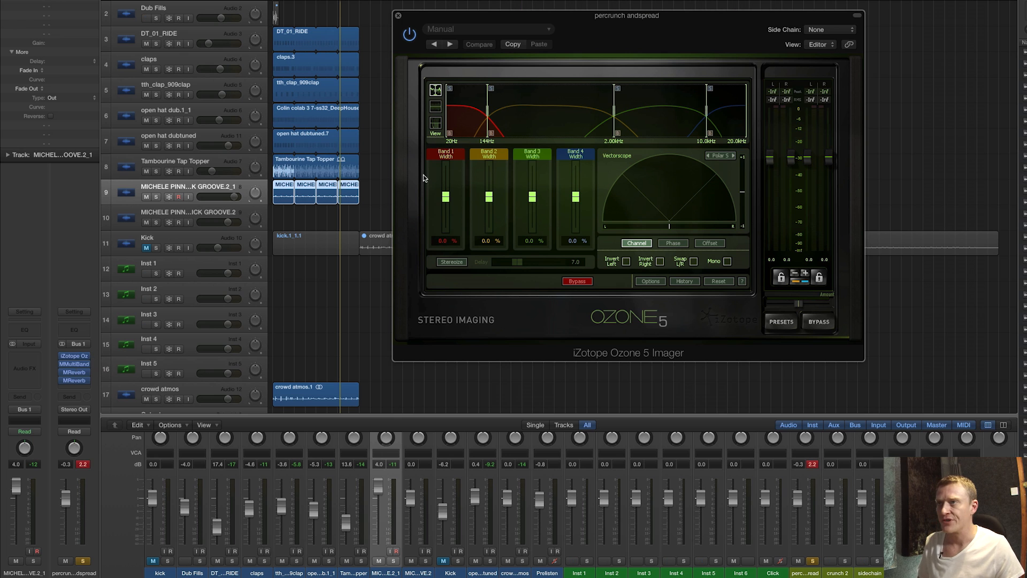
pyautogui.click(77, 366)
pyautogui.moveTo(468, 15); pyautogui.dragTo(258, 0)
pyautogui.click(599, 0)
pyautogui.moveTo(674, 0); pyautogui.dragTo(835, 37)
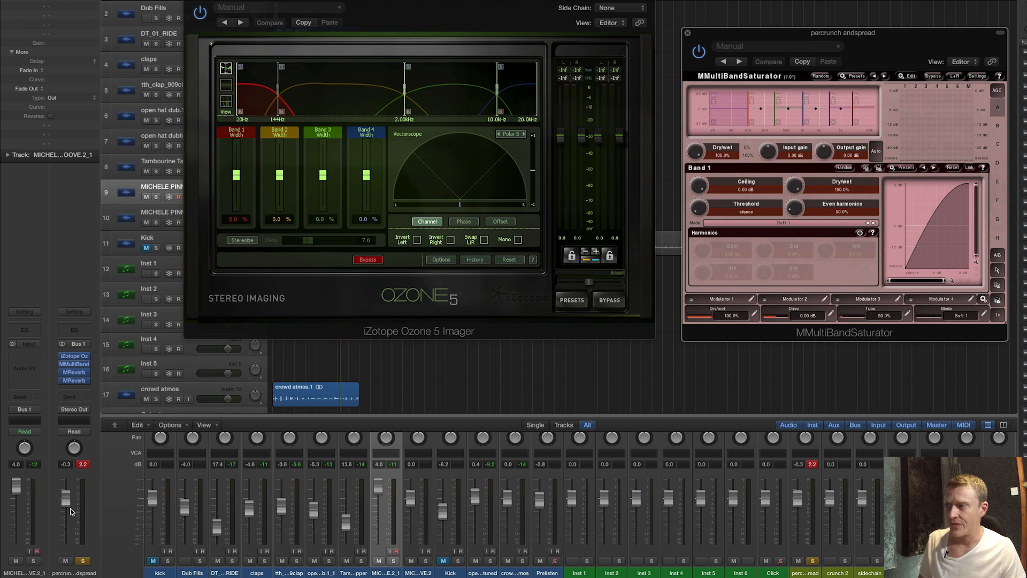
# - Play the groove and compare the bus with MMultiBandSaturator bypassed and switched back on
pyautogui.click(456, 384)
pyautogui.press('space')
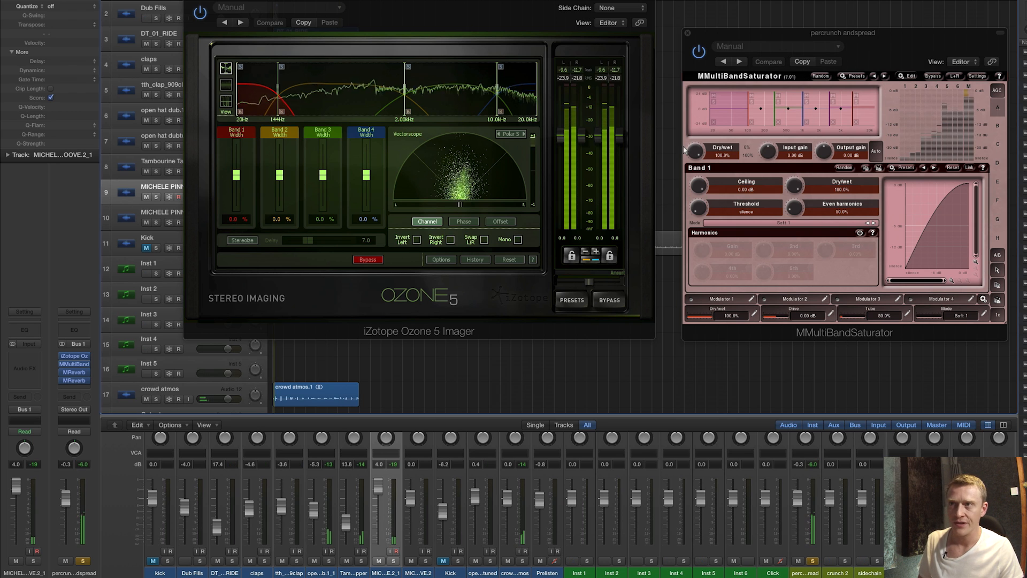
pyautogui.click(700, 52)
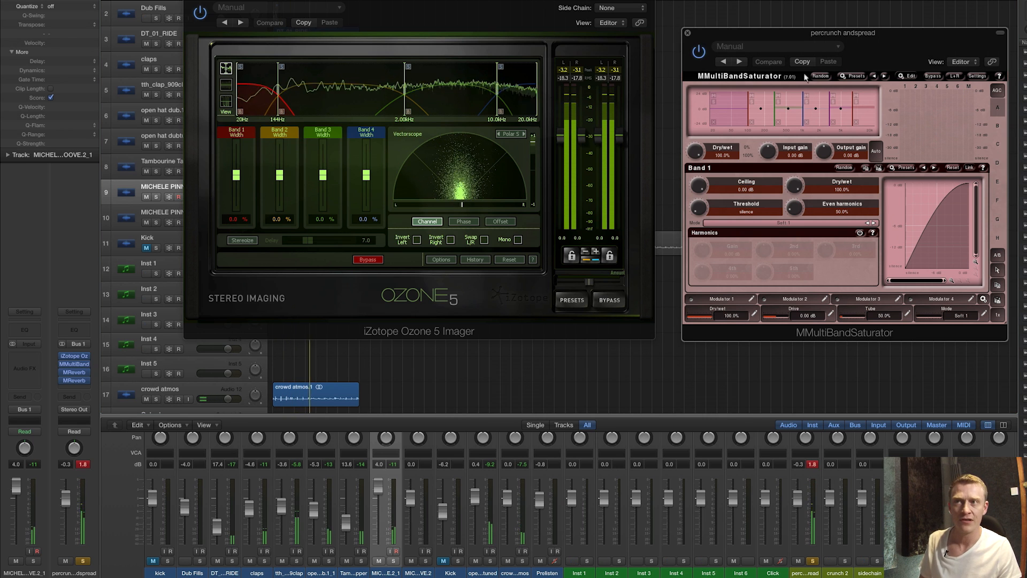
pyautogui.click(699, 52)
# - Try out the dry/wet amount and the upper band gains of MMultiBandSaturator on the percussion bus
pyautogui.moveTo(695, 151); pyautogui.dragTo(709, 279)
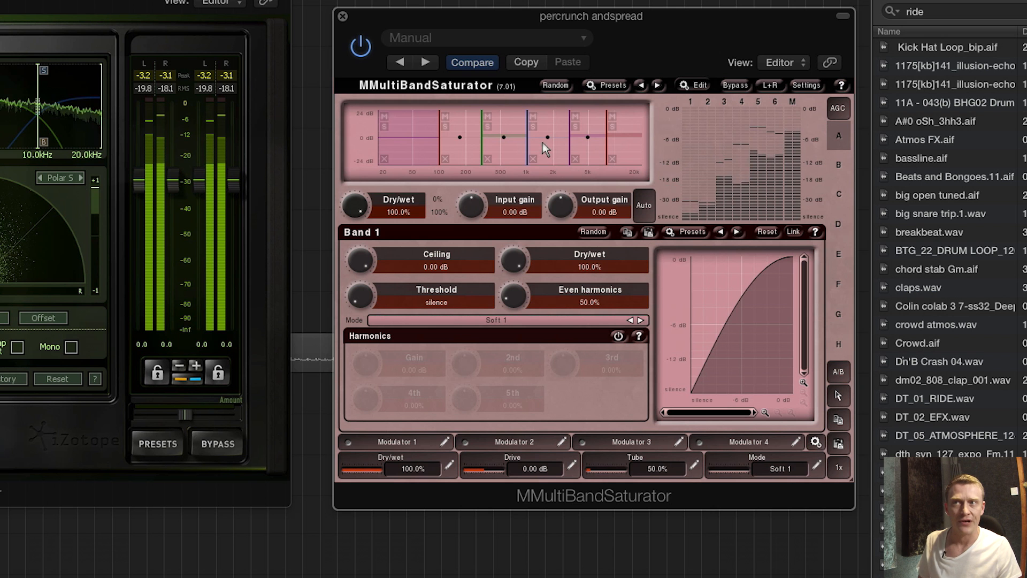
pyautogui.moveTo(823, 109); pyautogui.dragTo(825, 89)
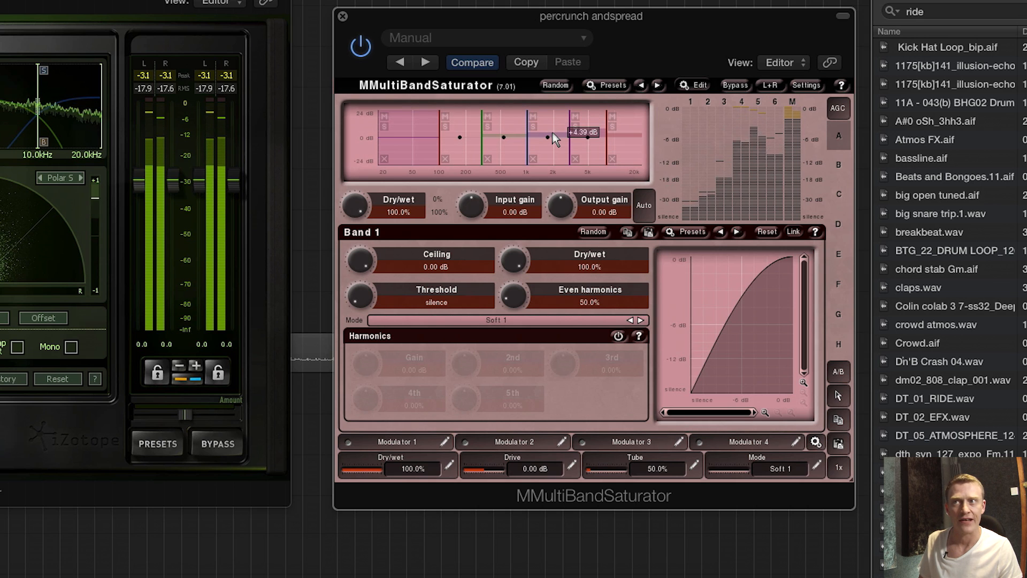
pyautogui.moveTo(627, 136); pyautogui.dragTo(600, 132)
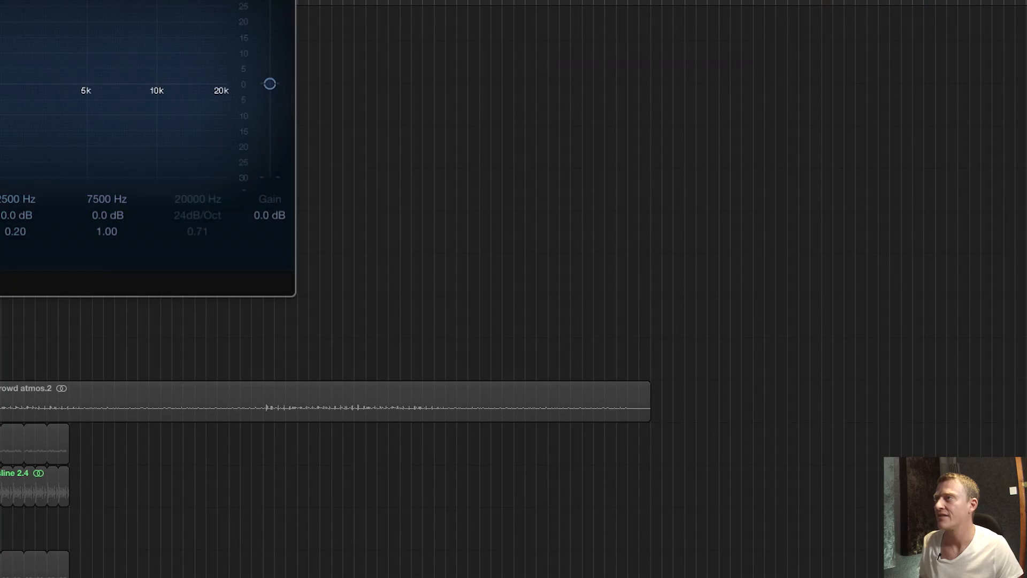
# - Enable the analyzer in the KTU_stac_ff1_A#1 Channel EQ and set the 100 Hz band to 112 Hz, +7.5 dB and Q 0.30
pyautogui.moveTo(0, 0); pyautogui.dragTo(365, 42)
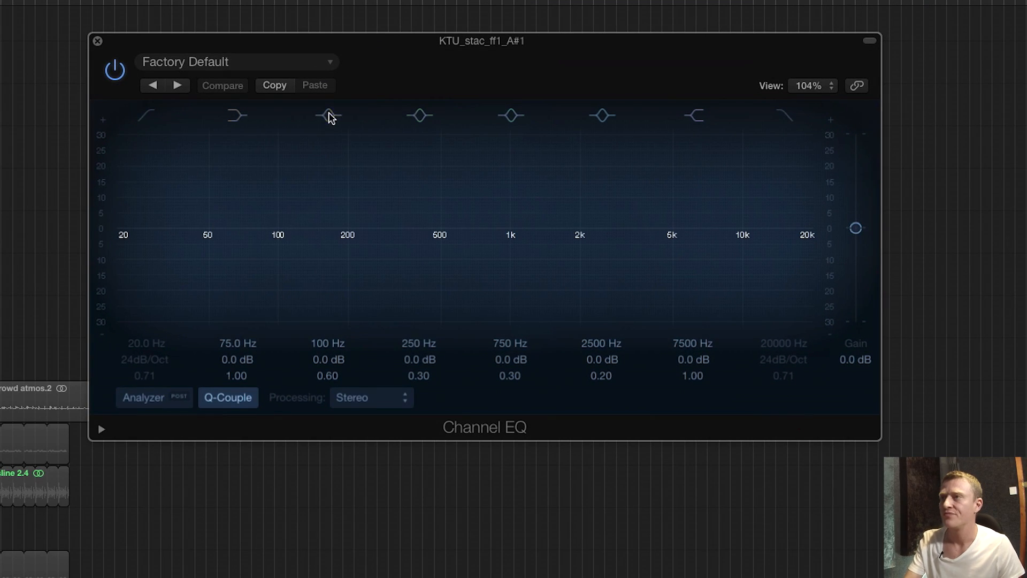
pyautogui.click(143, 397)
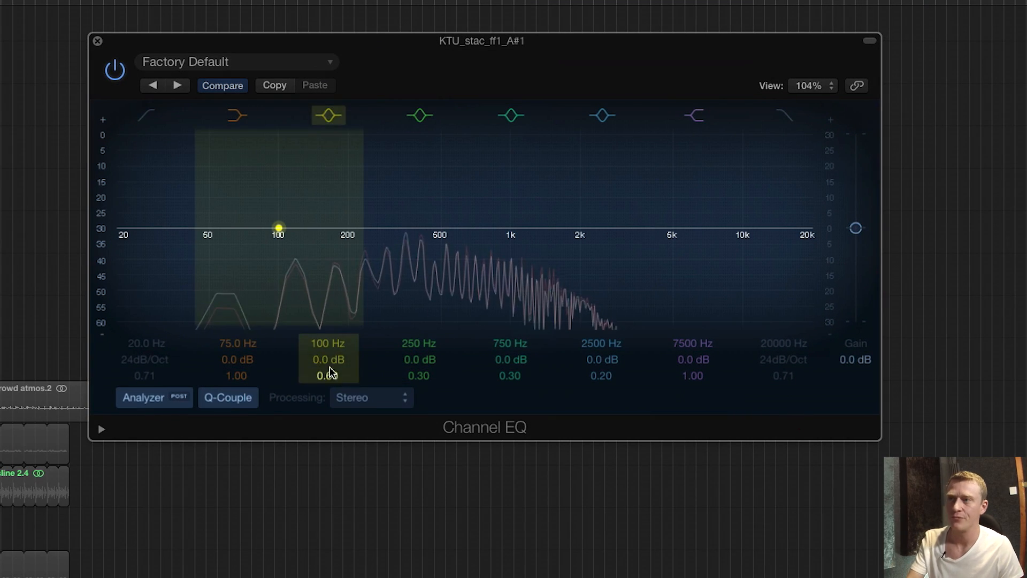
pyautogui.moveTo(324, 360); pyautogui.dragTo(324, 341)
pyautogui.moveTo(327, 378); pyautogui.dragTo(328, 389)
pyautogui.moveTo(334, 343); pyautogui.dragTo(334, 335)
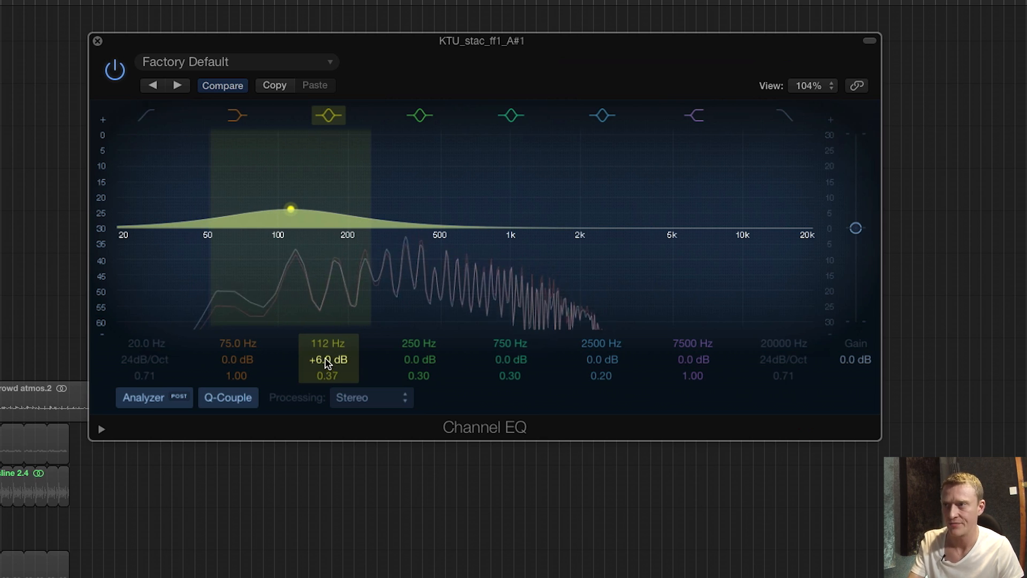
pyautogui.moveTo(325, 377); pyautogui.dragTo(326, 380)
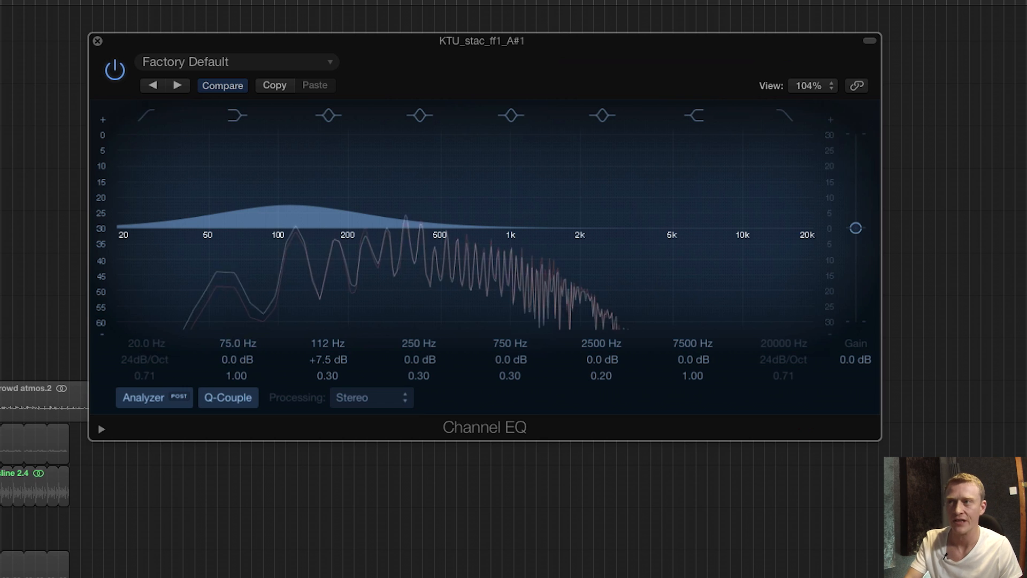
# - Set the EQ's low shelf to +4.0 dB at 114 Hz and the low peak band to +9.5 dB at 120 Hz
pyautogui.moveTo(237, 359)
pyautogui.mouseDown()
pyautogui.moveTo(237, 336)
pyautogui.moveTo(236, 365)
pyautogui.mouseUp()
pyautogui.moveTo(327, 362); pyautogui.dragTo(323, 341)
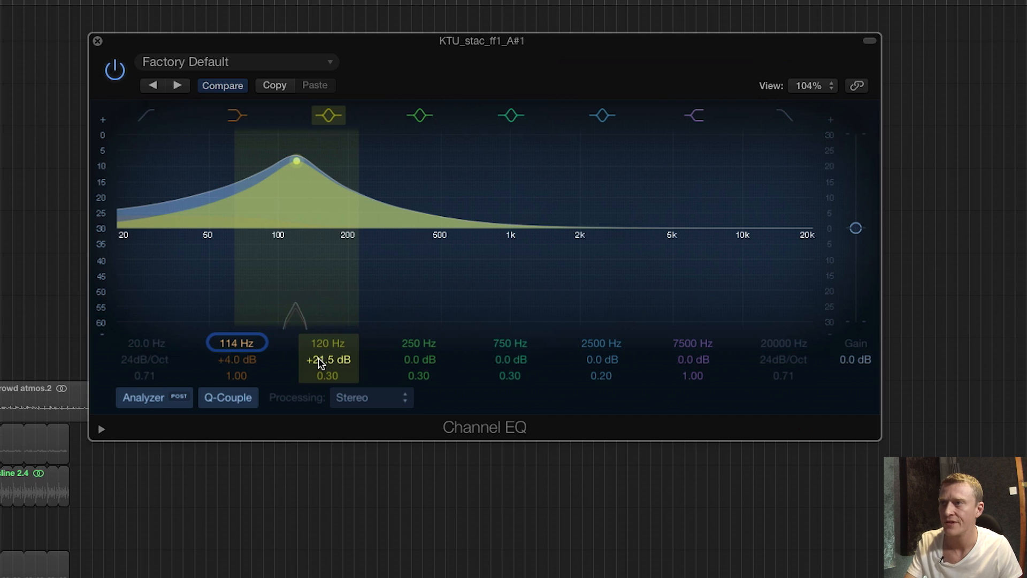
pyautogui.moveTo(318, 360); pyautogui.dragTo(319, 388)
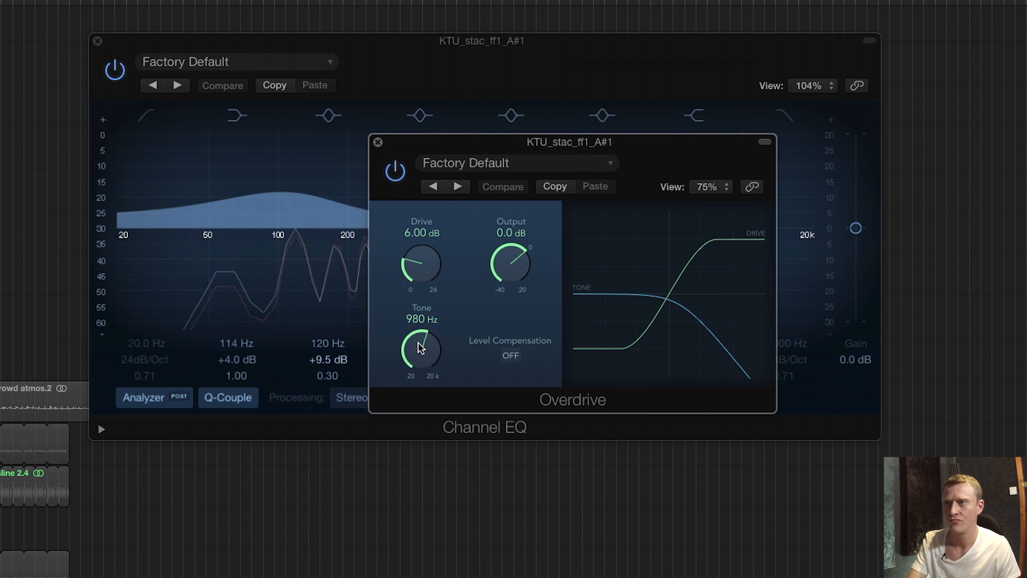
# - Set the Overdrive's tone to 20000 Hz and its drive to 8.25 dB
pyautogui.moveTo(419, 347); pyautogui.dragTo(455, 145)
pyautogui.moveTo(428, 260); pyautogui.dragTo(374, 230)
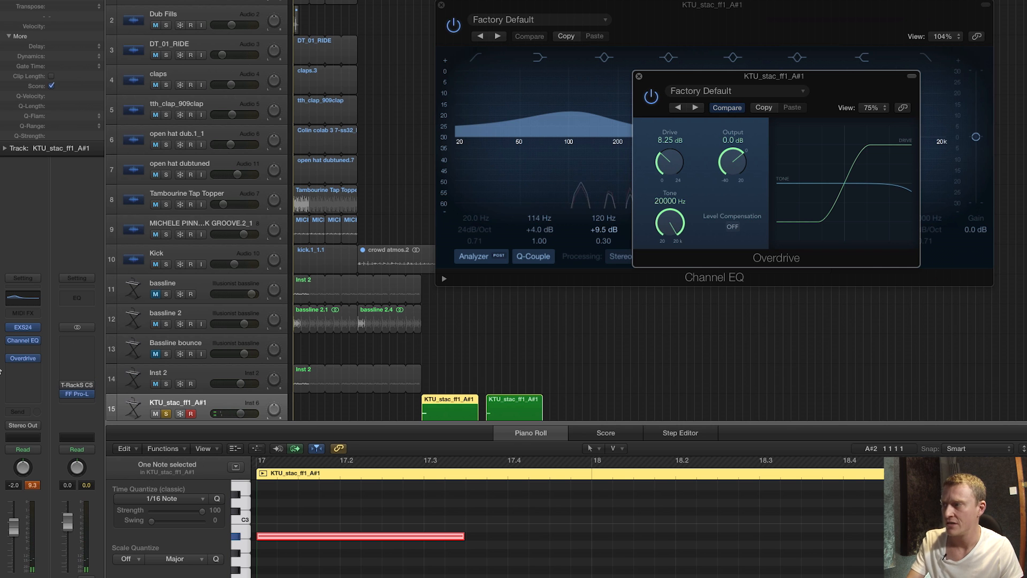
# - Insert a stereo Space Designer reverb after the Overdrive on the KTU_stac_ff1_A#1 track
pyautogui.click(23, 358)
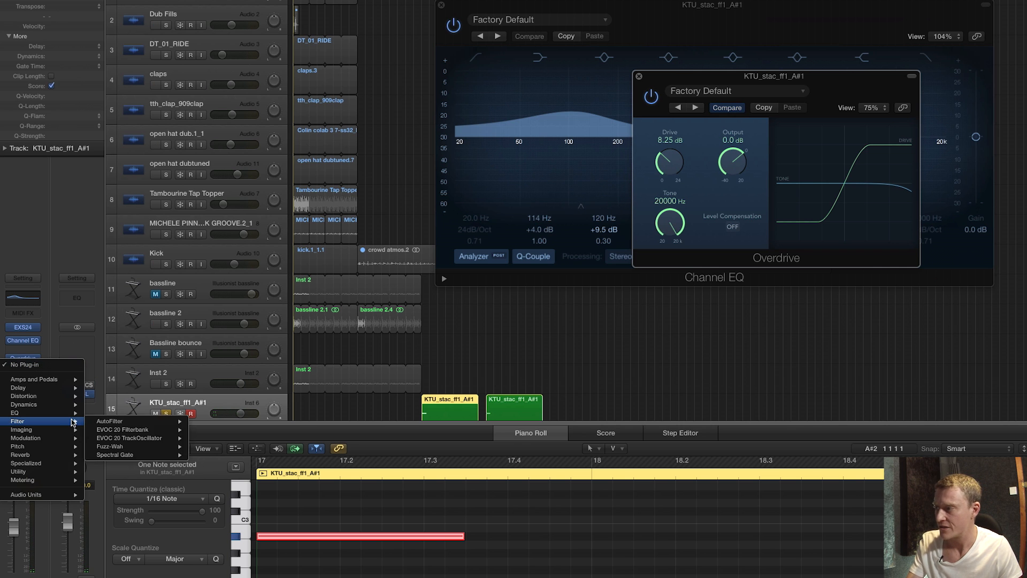
pyautogui.moveTo(23, 456)
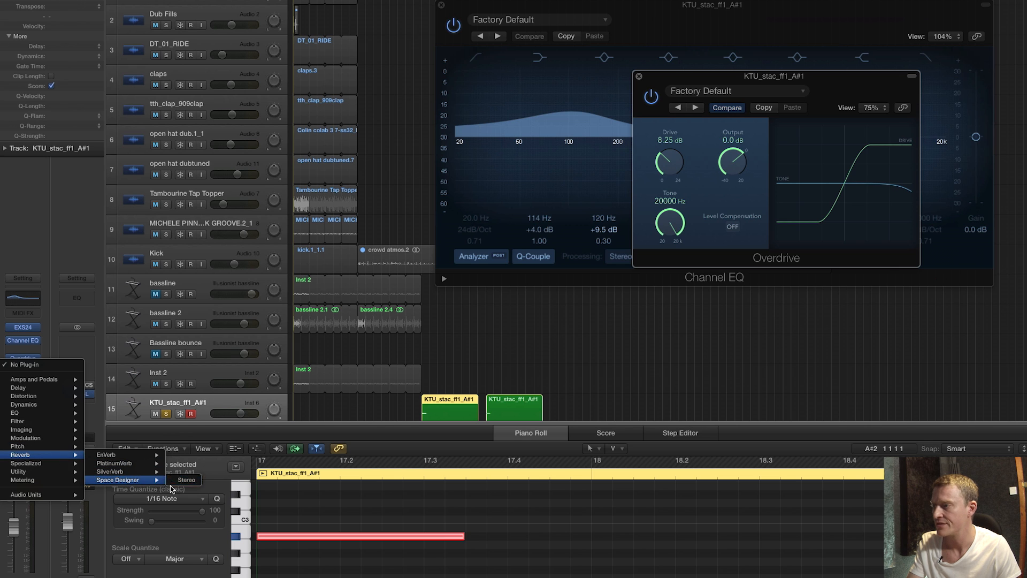
pyautogui.click(182, 480)
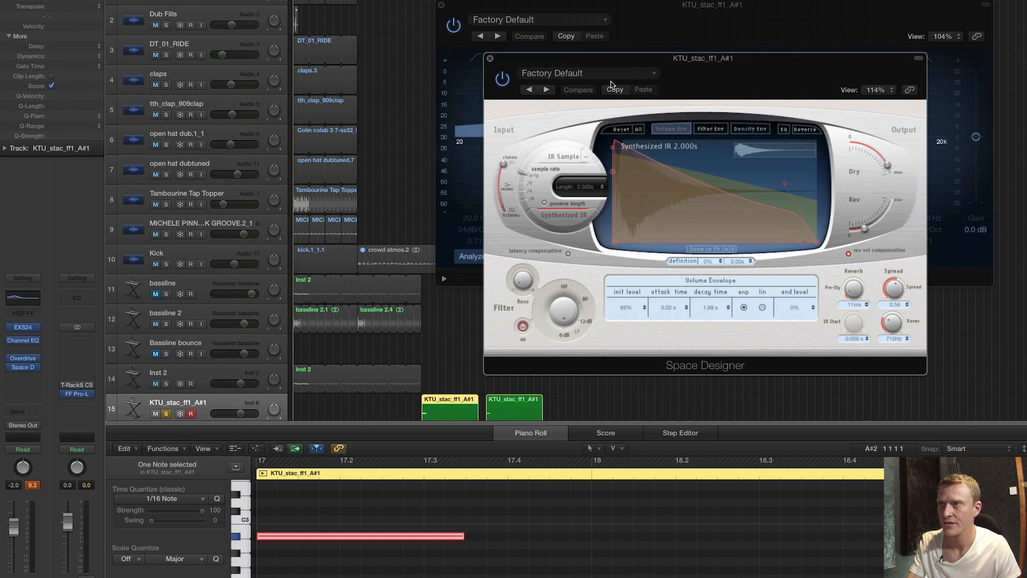
# - Load the 0.4s Little Room preset in Space Designer, switch to 0.4s Live Chamber and lower the reverb output level slightly
pyautogui.click(588, 73)
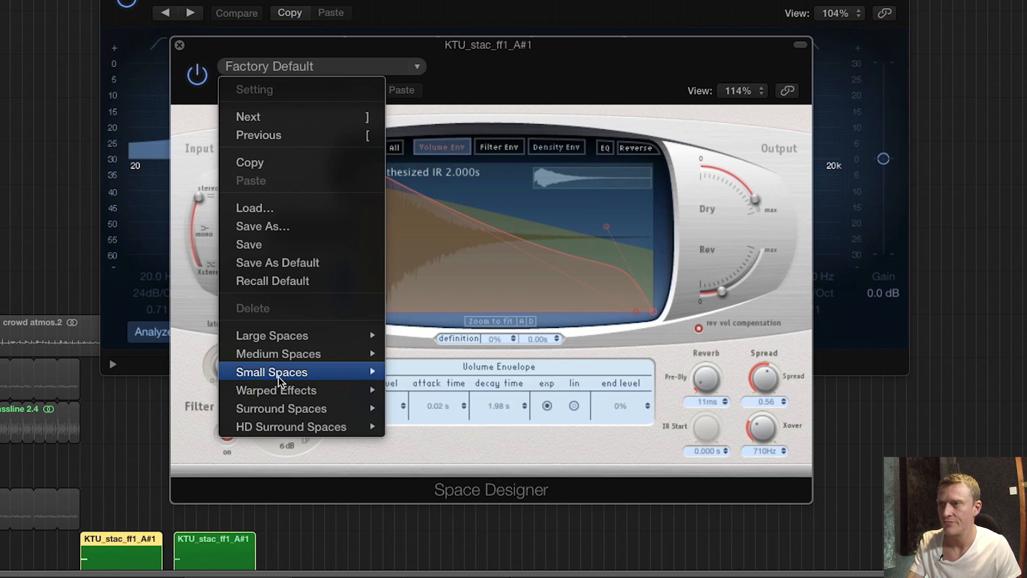
pyautogui.moveTo(558, 288)
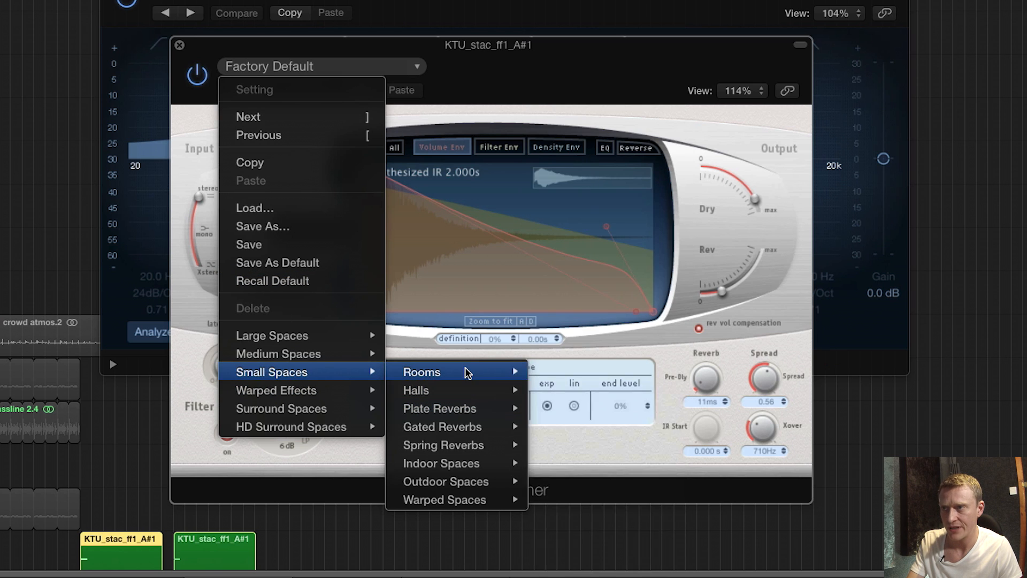
pyautogui.moveTo(462, 371)
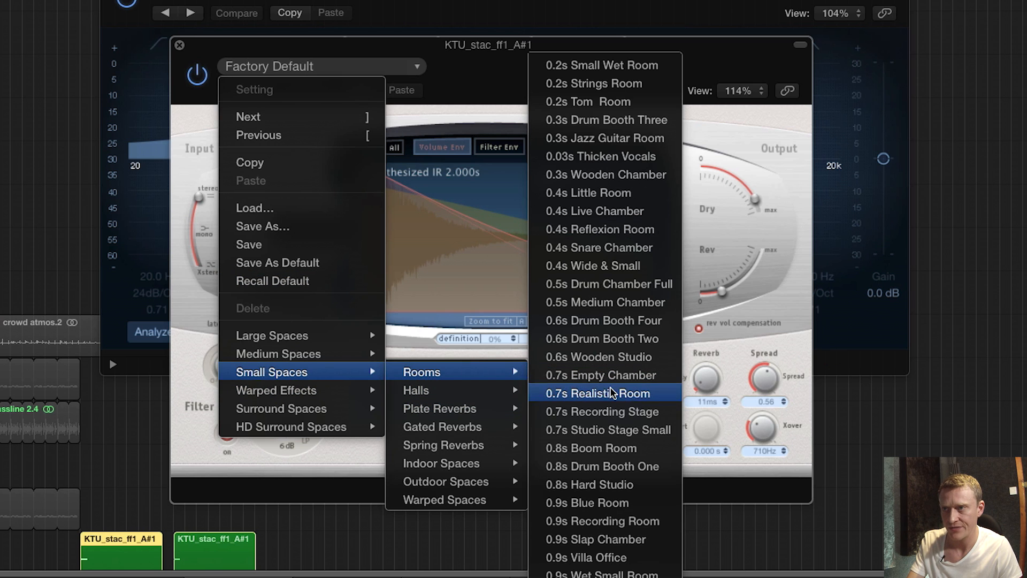
pyautogui.click(607, 198)
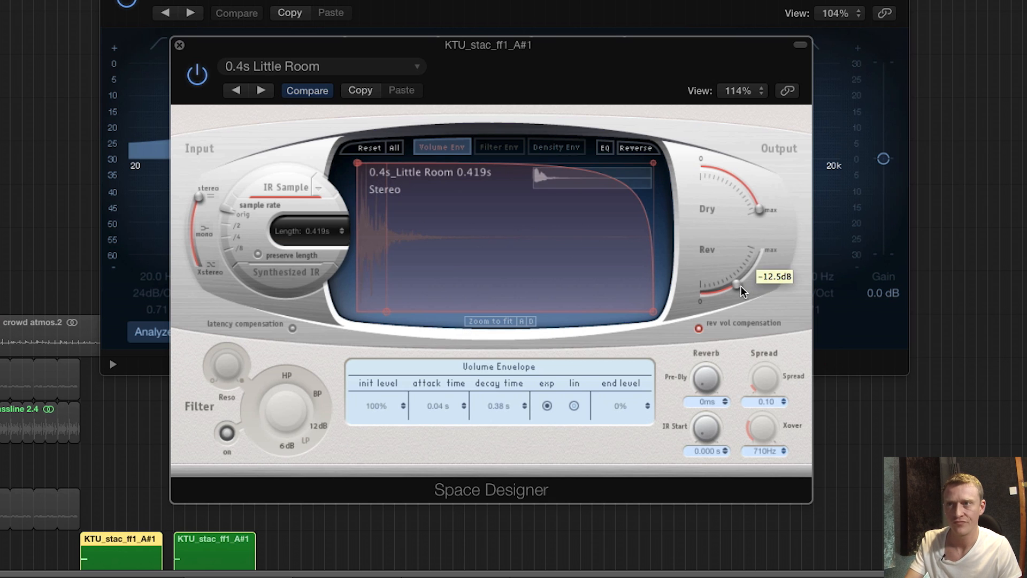
pyautogui.click(260, 89)
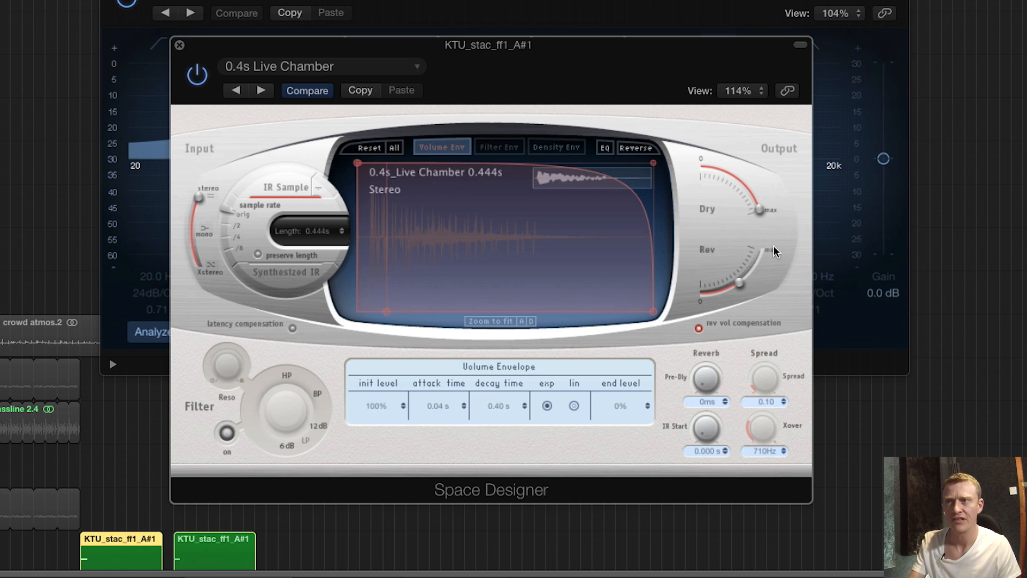
pyautogui.moveTo(734, 290); pyautogui.dragTo(732, 298)
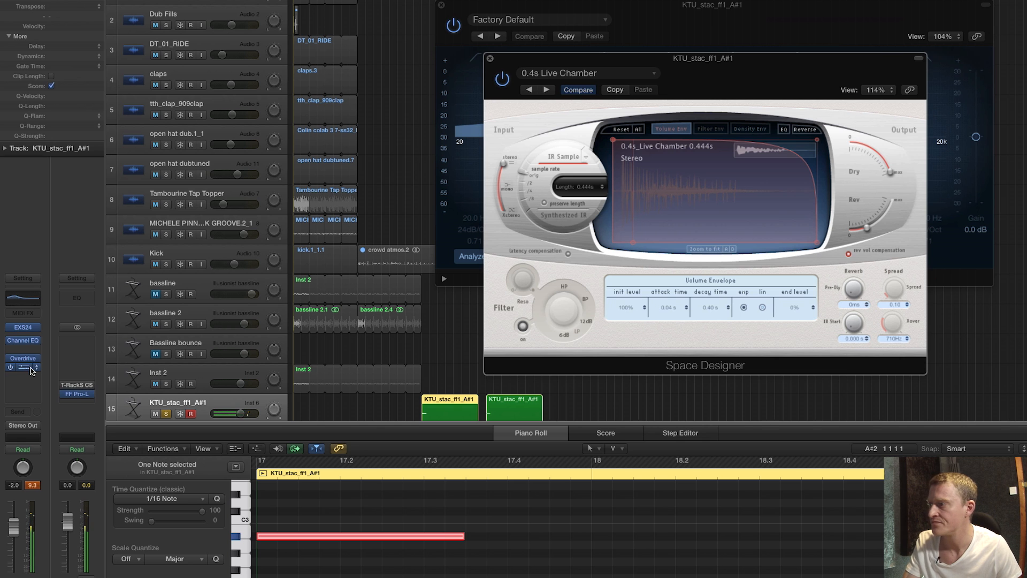
# - Insert an Exciter after Space Designer on the KTU_stac_ff1_A#1 track
pyautogui.click(19, 377)
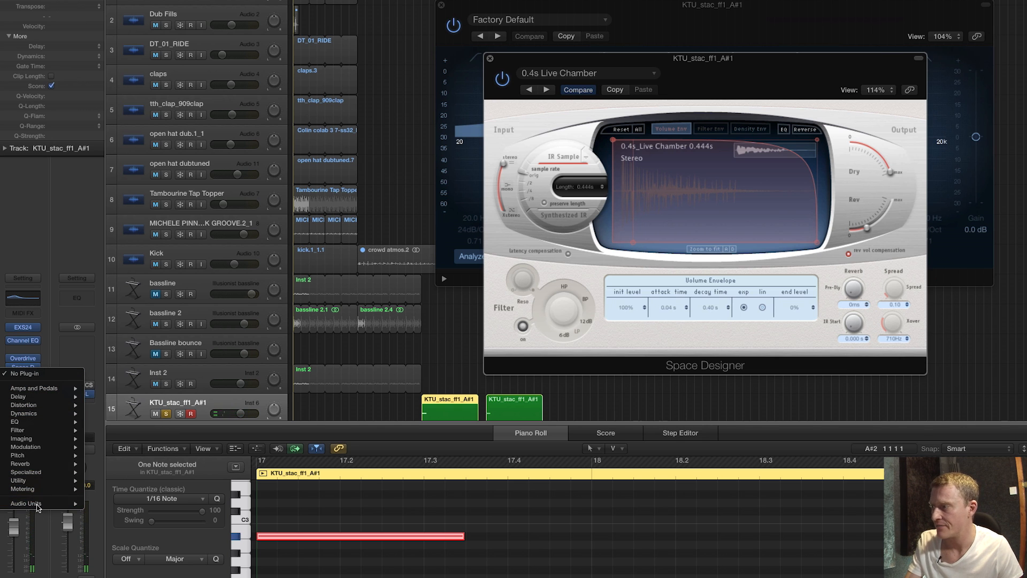
pyautogui.moveTo(40, 417)
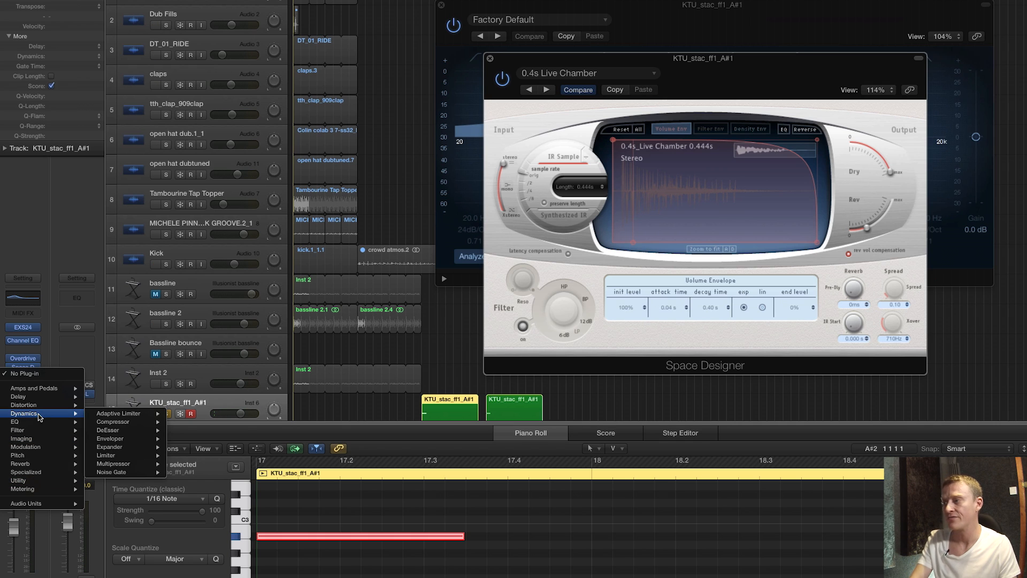
pyautogui.moveTo(43, 504)
pyautogui.moveTo(134, 502)
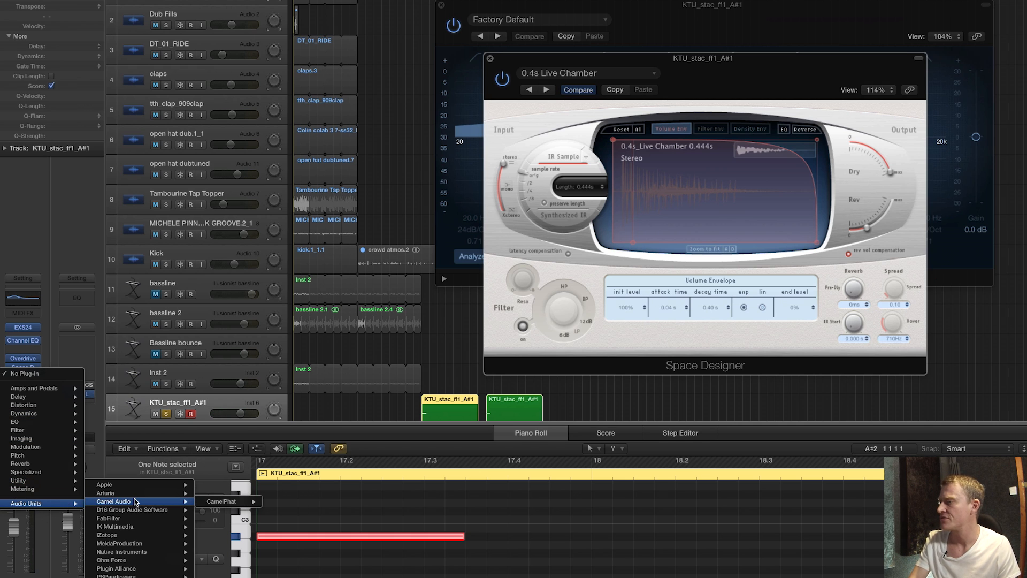
pyautogui.moveTo(52, 472)
pyautogui.moveTo(95, 471)
pyautogui.click(162, 477)
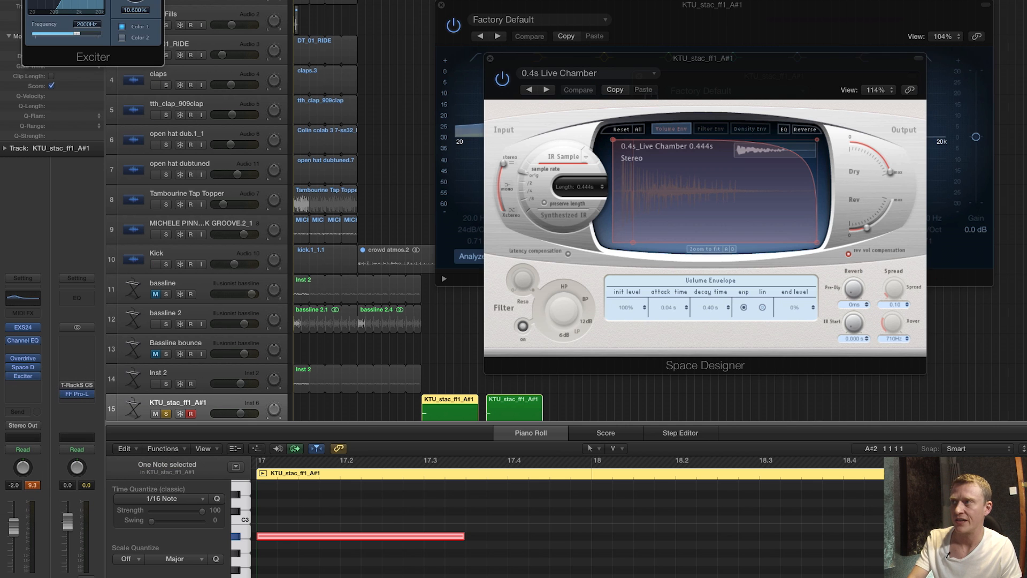
# - Set the Exciter's harmonics to 25.9% and its frequency to 1200 Hz
pyautogui.moveTo(101, 0); pyautogui.dragTo(776, 193)
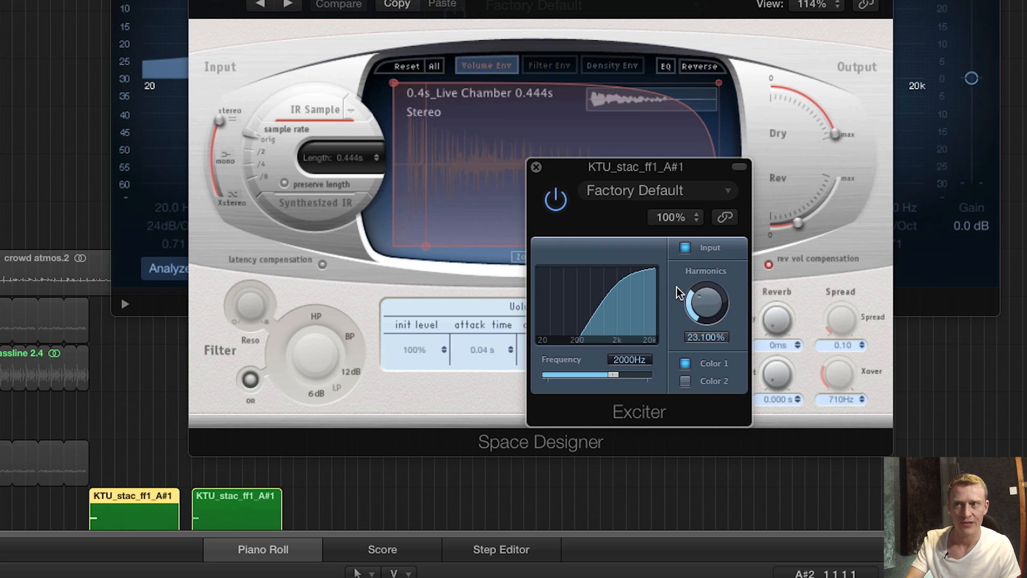
pyautogui.moveTo(677, 288); pyautogui.dragTo(676, 284)
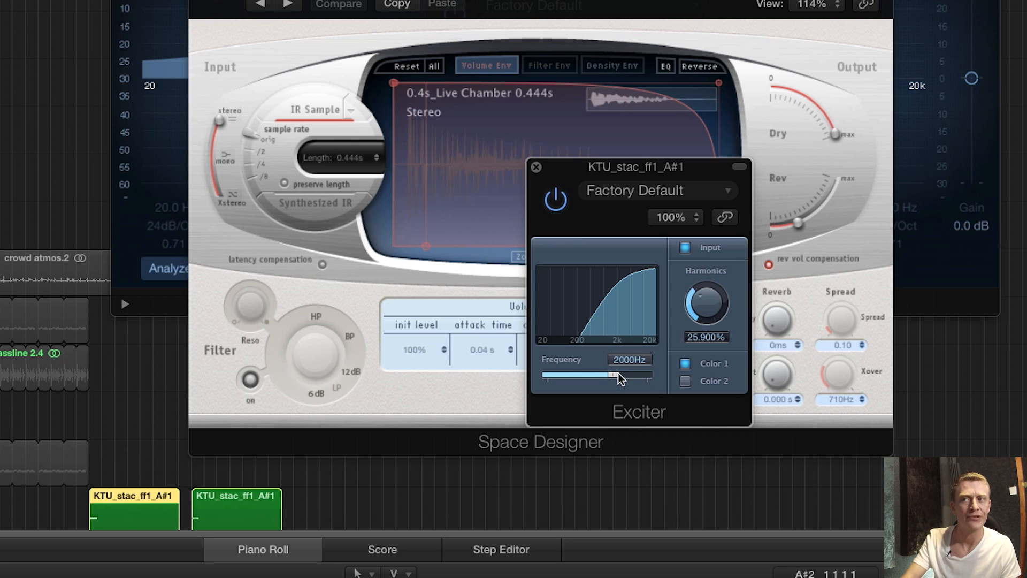
pyautogui.moveTo(603, 381)
pyautogui.mouseDown()
pyautogui.moveTo(566, 383)
pyautogui.moveTo(631, 384)
pyautogui.moveTo(613, 384)
pyautogui.mouseUp()
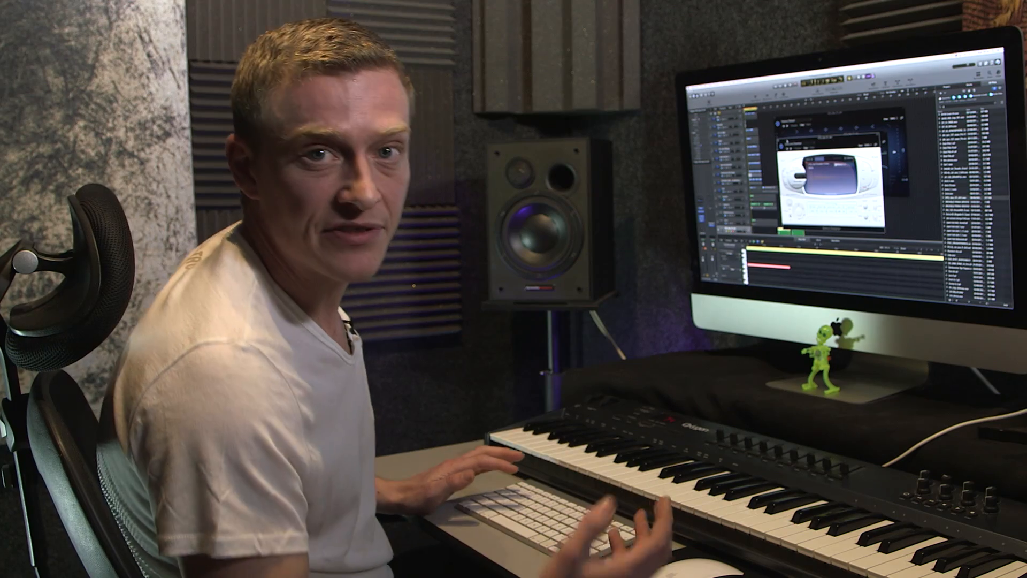
pyautogui.moveTo(788, 140); pyautogui.dragTo(781, 138)
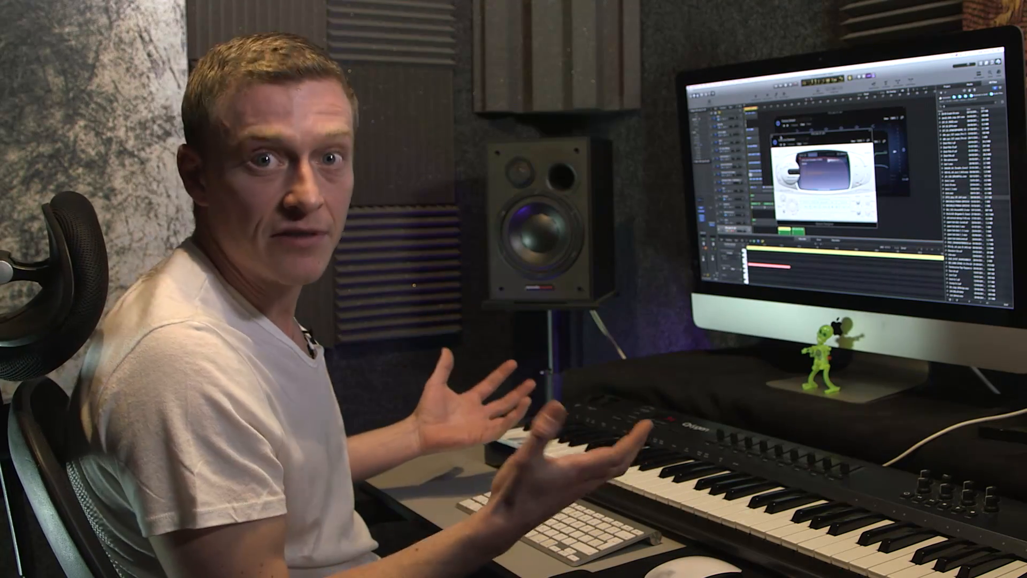
pyautogui.moveTo(780, 138); pyautogui.dragTo(798, 116)
pyautogui.click(779, 118)
pyautogui.click(791, 116)
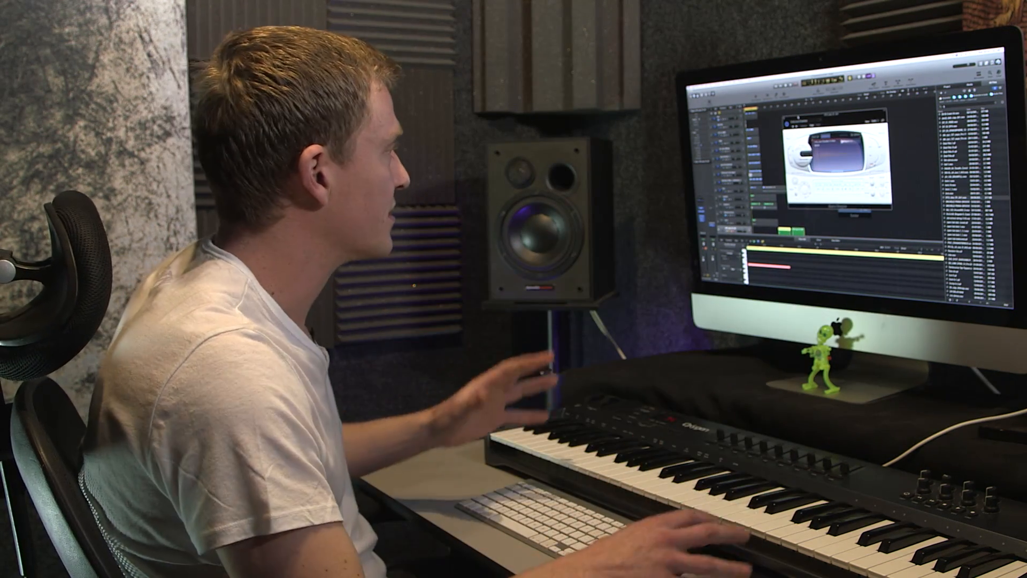
pyautogui.scroll(-1, 824, 224)
pyautogui.click(824, 225)
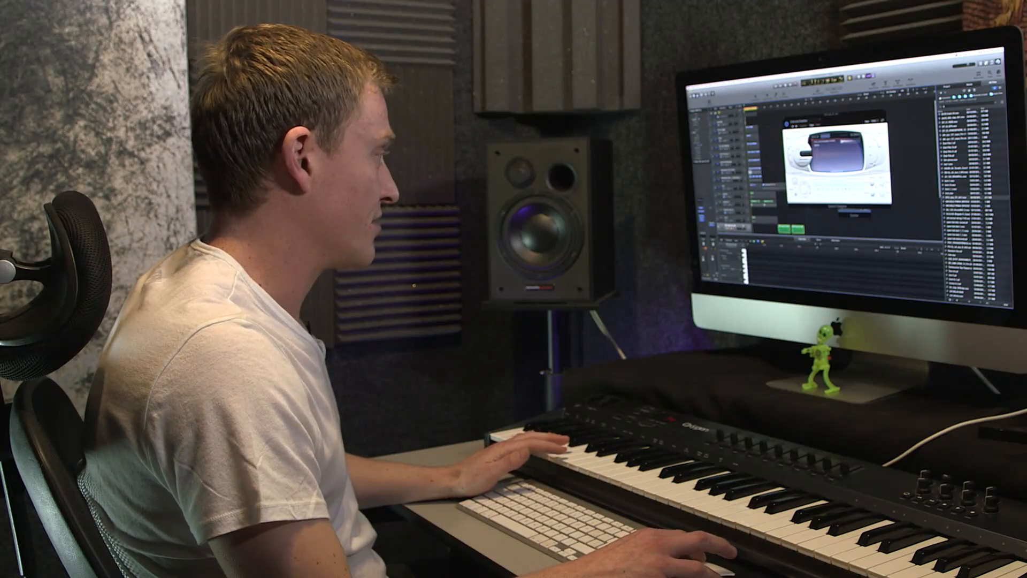
pyautogui.scroll(-2, 823, 225)
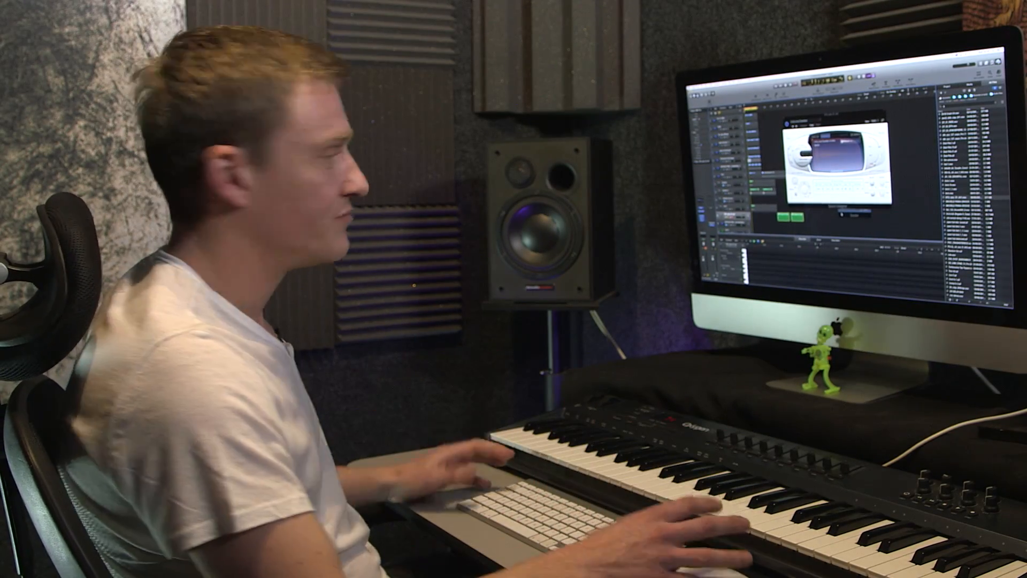
pyautogui.moveTo(814, 116); pyautogui.dragTo(791, 114)
pyautogui.moveTo(873, 134); pyautogui.dragTo(928, 123)
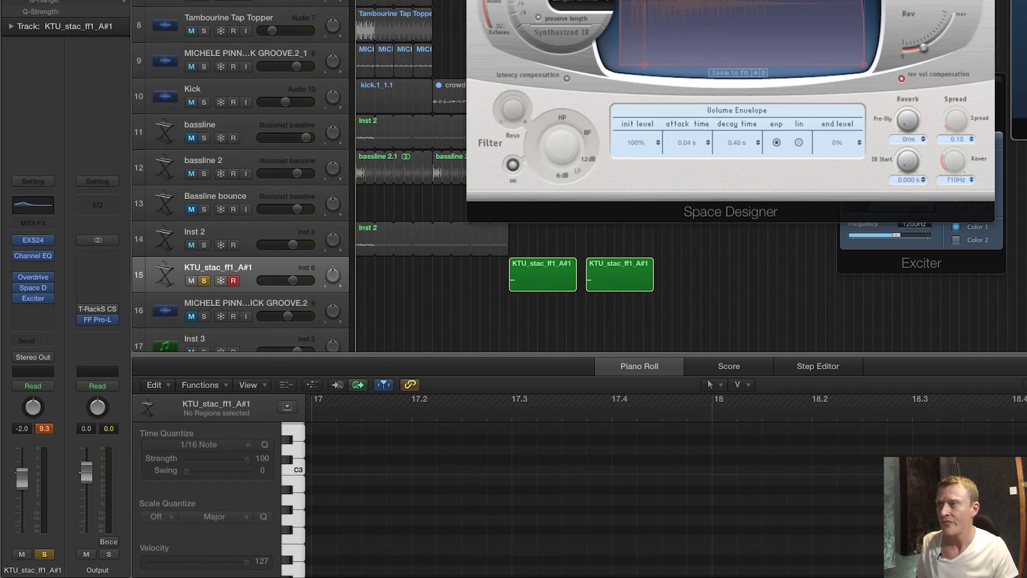
# - Load the illusionist tuba channel strip setting on the KTU_stac_ff1_A#1 track
pyautogui.click(40, 180)
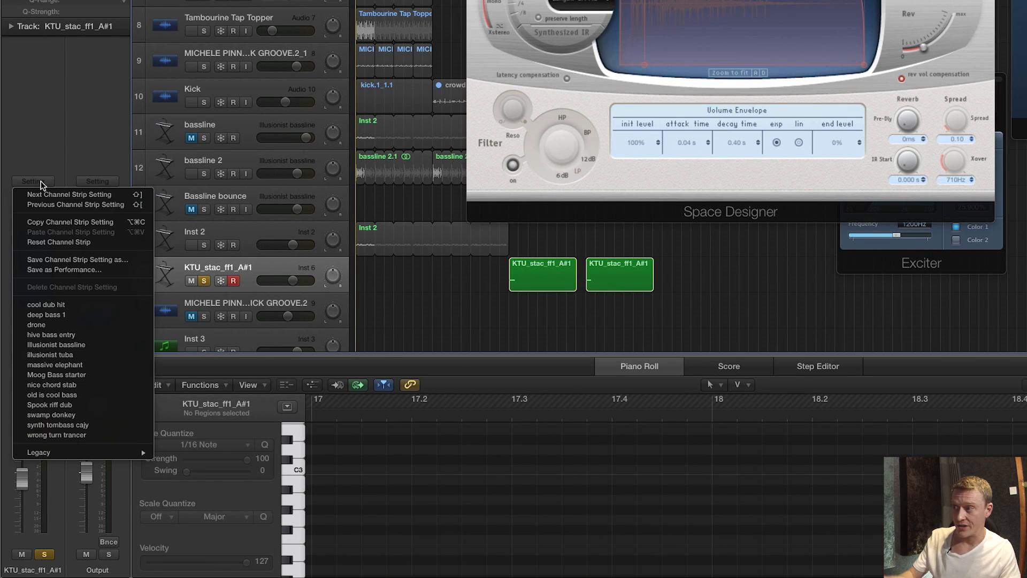
pyautogui.click(66, 354)
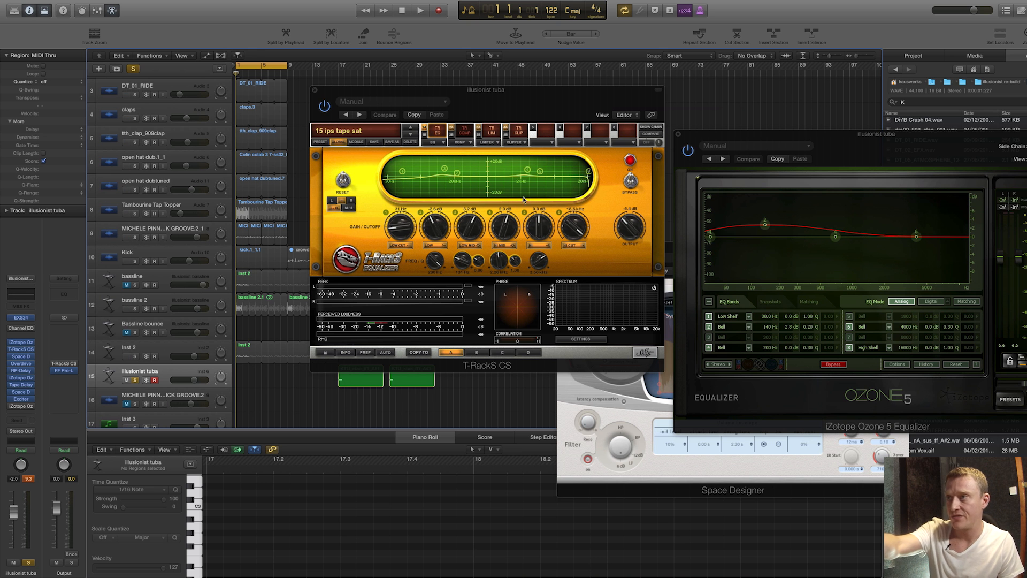
pyautogui.moveTo(455, 94); pyautogui.dragTo(434, 89)
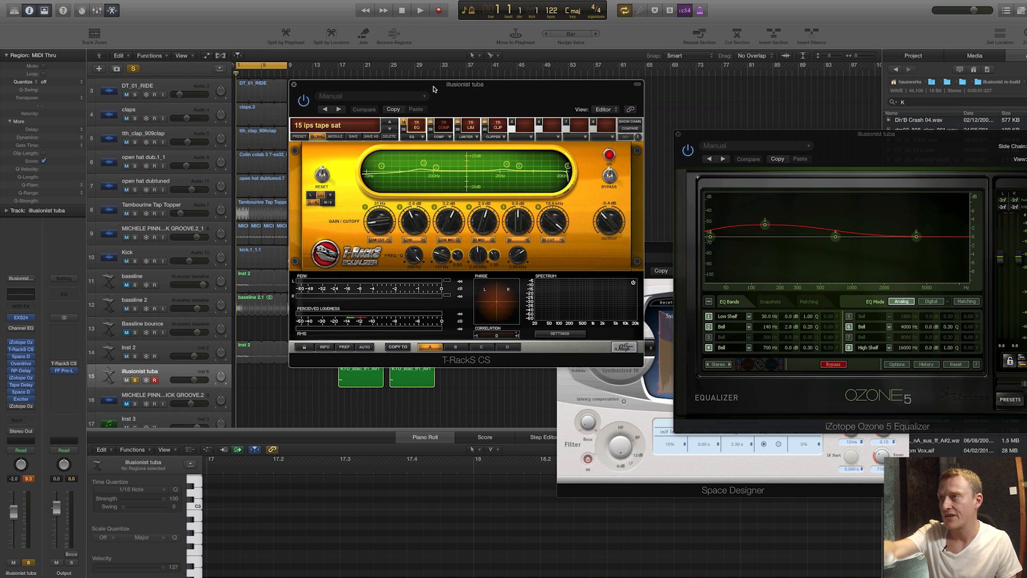
# - Examine the Ozone 5 Dynamics and Exciter settings on the illusionist tuba channel strip and close their windows
pyautogui.click(23, 356)
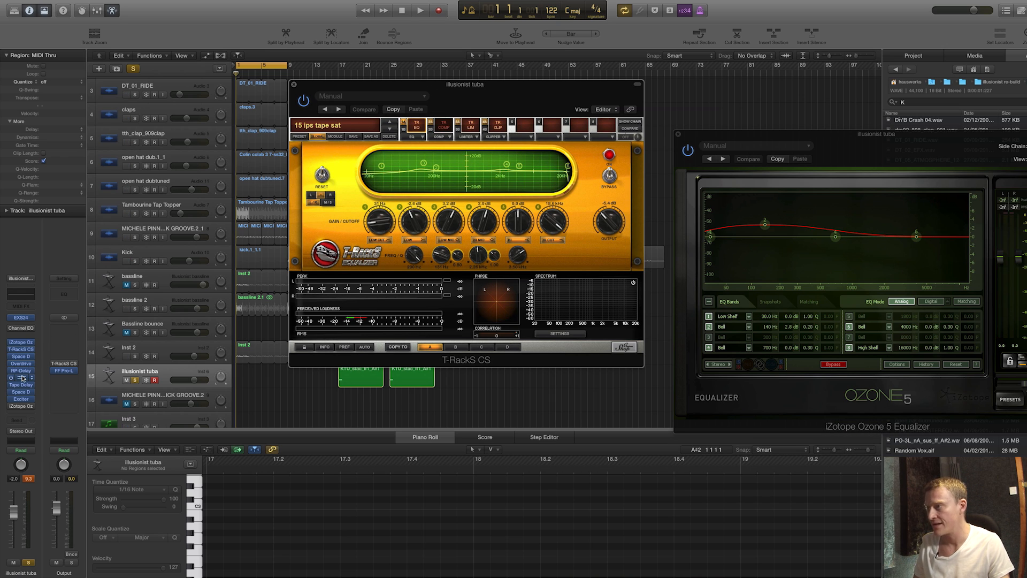
pyautogui.click(21, 378)
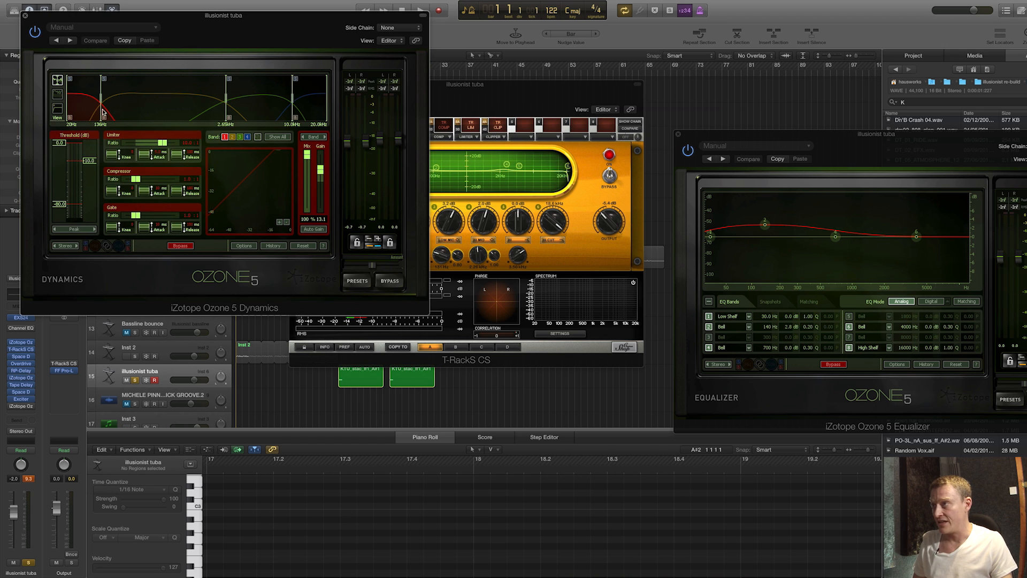
pyautogui.moveTo(92, 22); pyautogui.dragTo(250, 2)
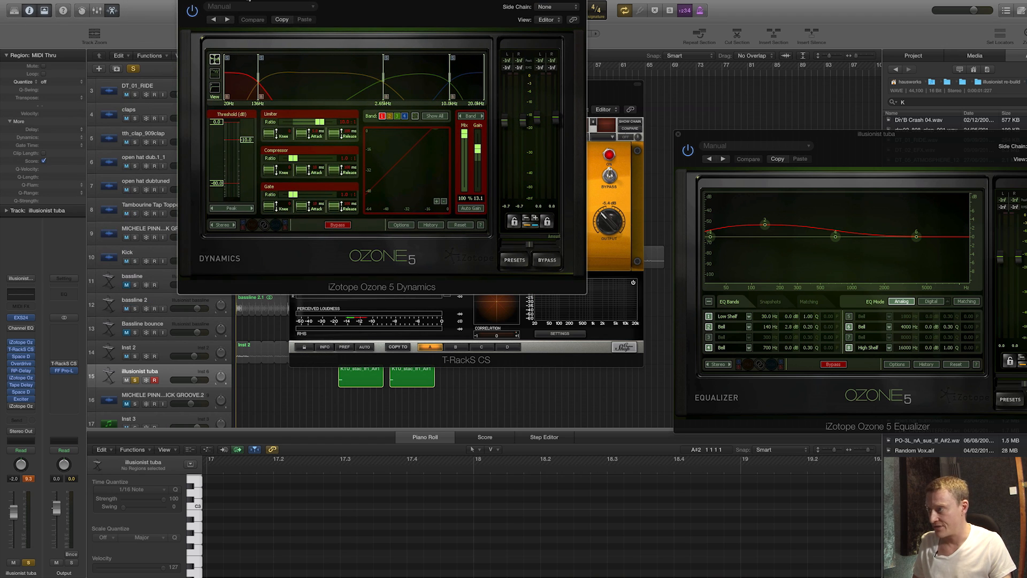
pyautogui.click(20, 399)
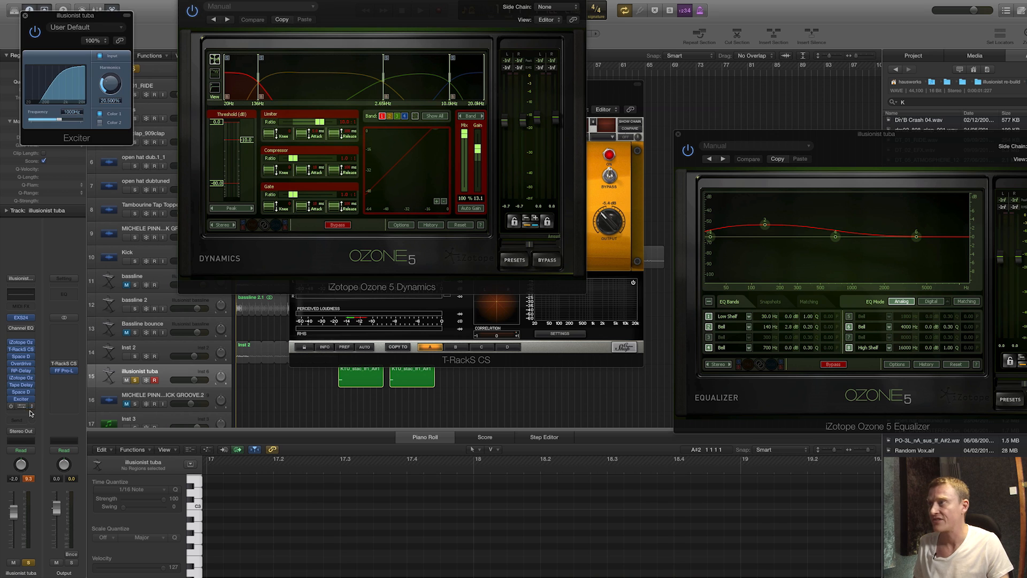
pyautogui.click(25, 17)
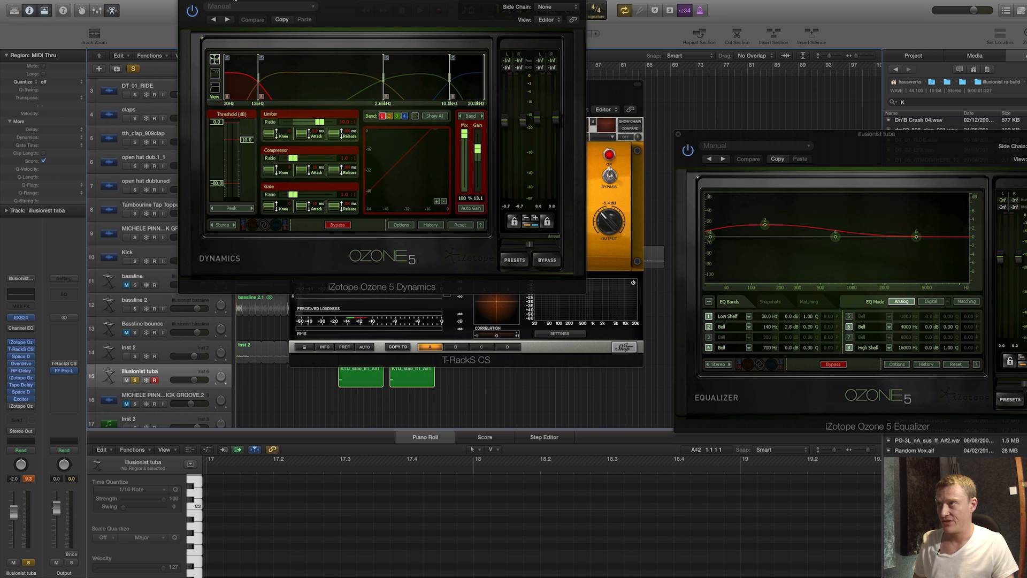
pyautogui.click(185, 1)
# - Audition the illusionist tuba sound, open its RP-Delay and adjust the delay's global mix
pyautogui.press('space')
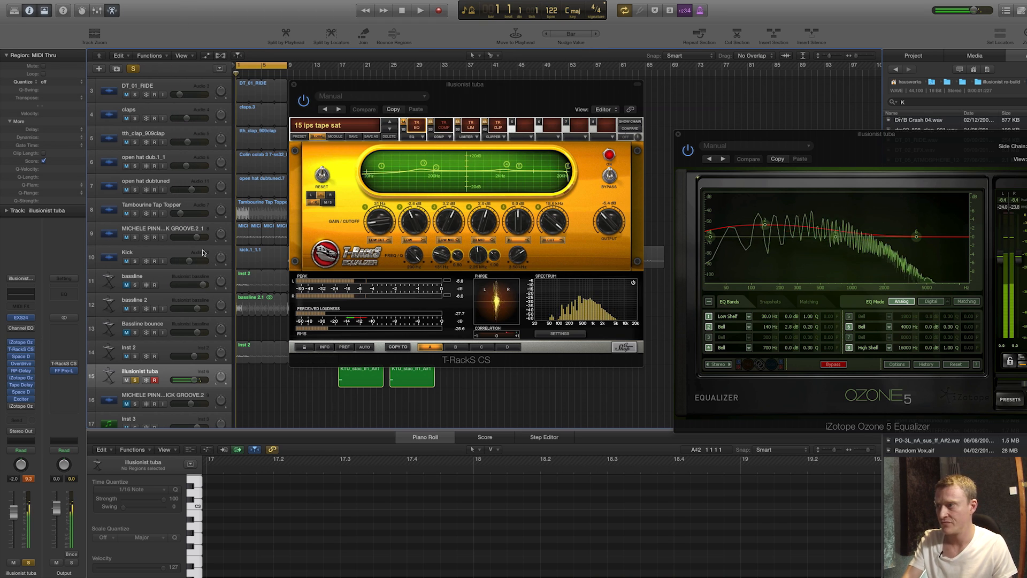
pyautogui.click(23, 372)
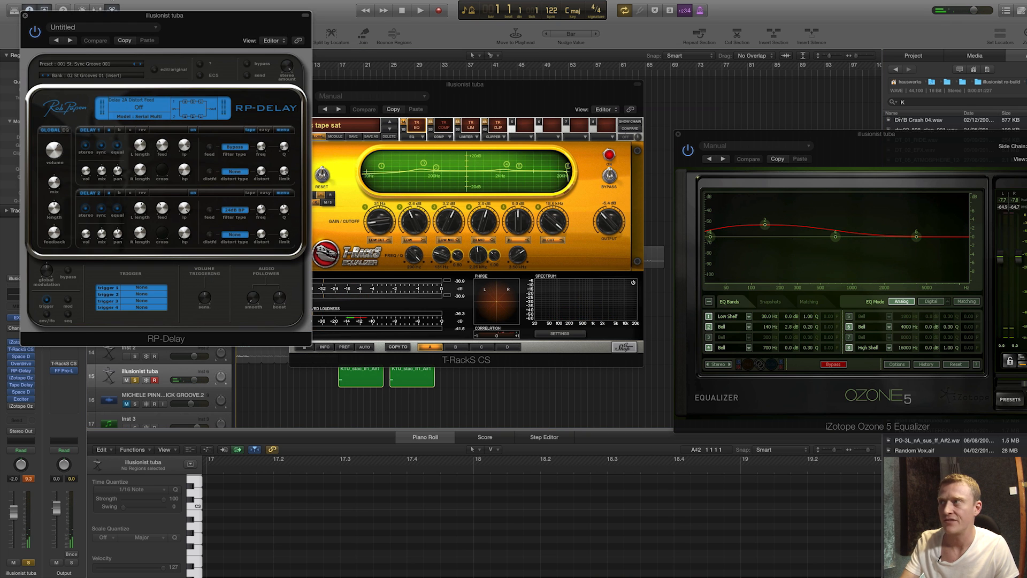
pyautogui.moveTo(109, 19); pyautogui.dragTo(685, 56)
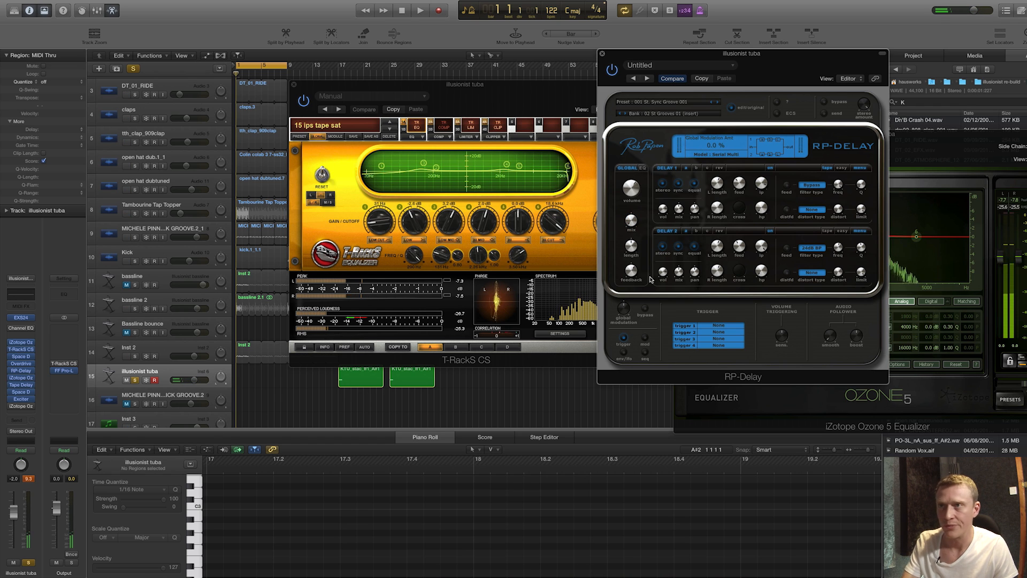
pyautogui.moveTo(632, 221); pyautogui.dragTo(640, 180)
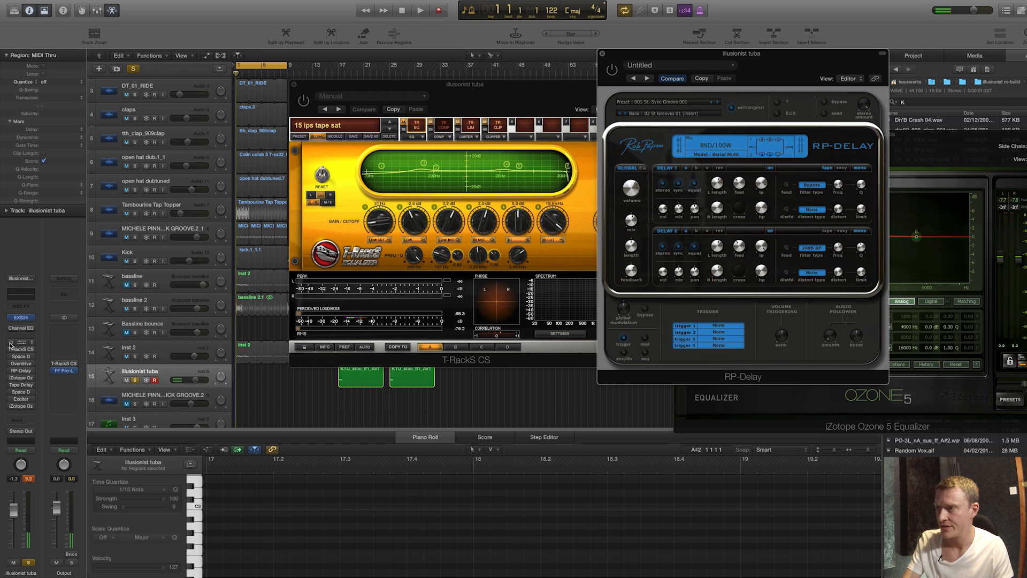
# - Copy the first KTU_stac_ff1_A#1 region to bar 1 and shorten its note
pyautogui.moveTo(353, 379); pyautogui.dragTo(250, 379)
pyautogui.click(276, 499)
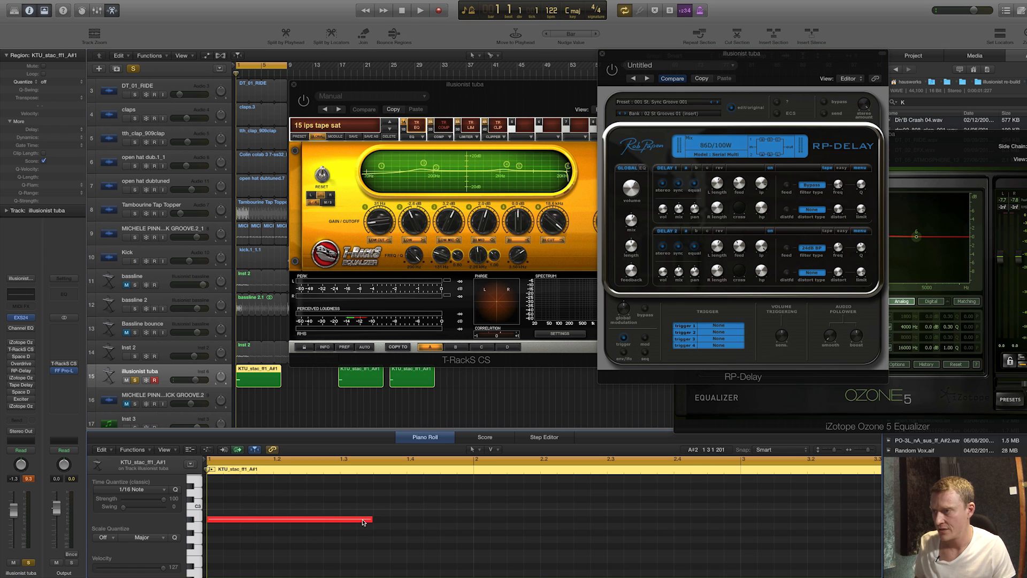
pyautogui.moveTo(370, 518); pyautogui.dragTo(345, 522)
# - Set the cycle range to bar 1 and play the eight-note A#2 pattern in a loop
pyautogui.moveTo(215, 459); pyautogui.dragTo(473, 459)
pyautogui.press('space')
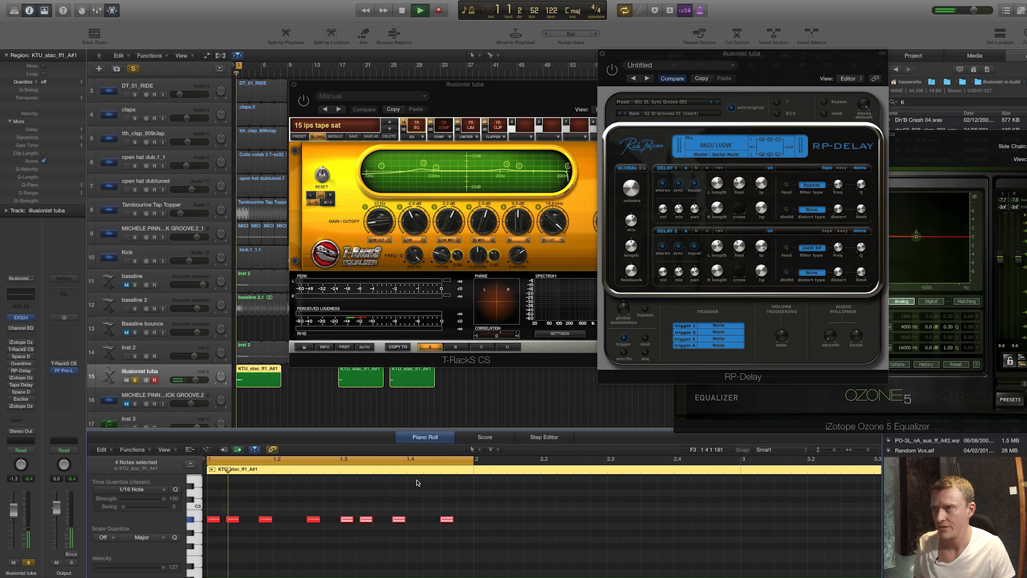
# - Open the illusionist tuba track's EXS24 and adjust its second envelope, setting the decay to about 352 ms
pyautogui.moveTo(12, 343); pyautogui.dragTo(13, 342)
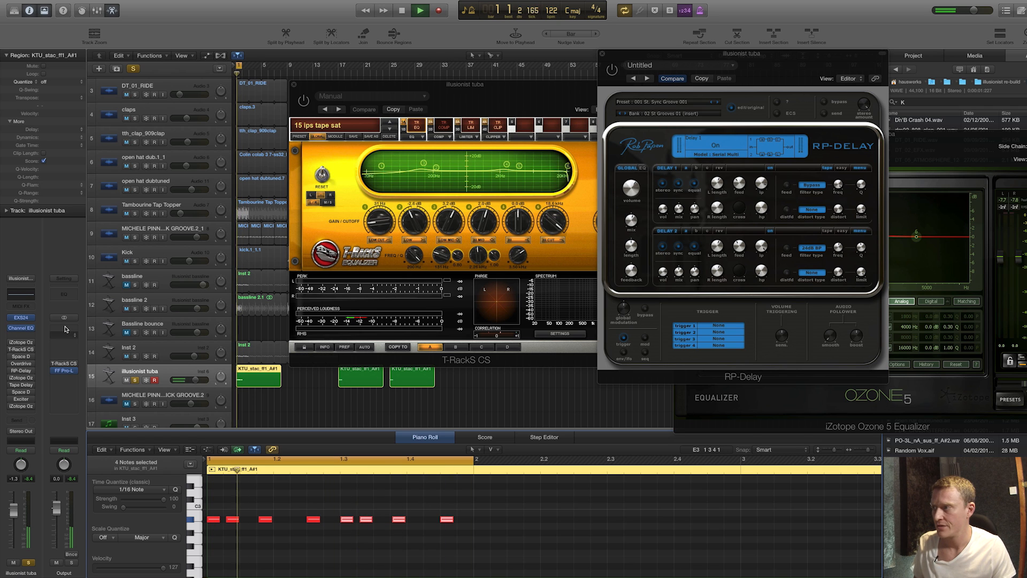
pyautogui.click(21, 317)
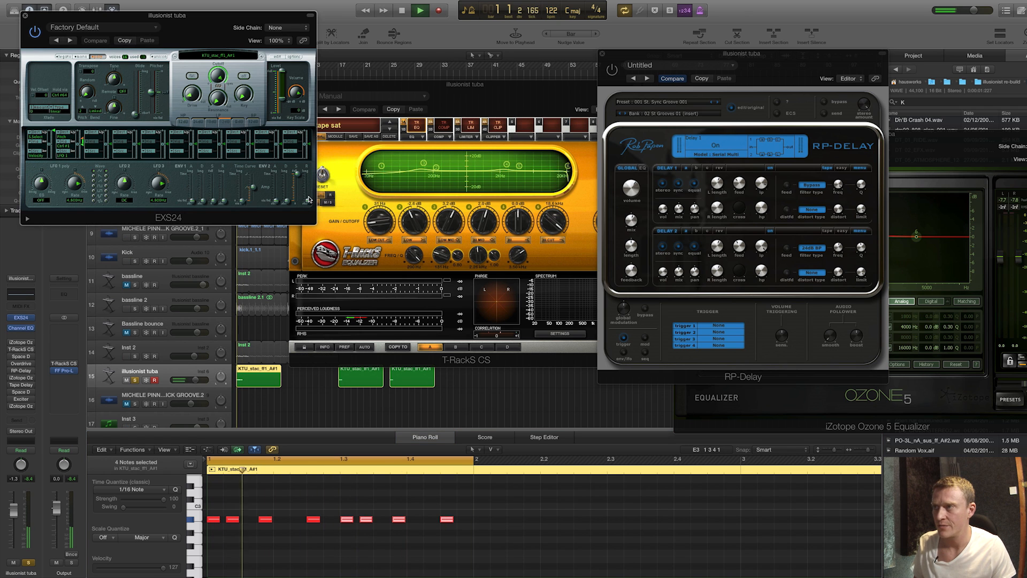
pyautogui.moveTo(308, 199); pyautogui.dragTo(297, 179)
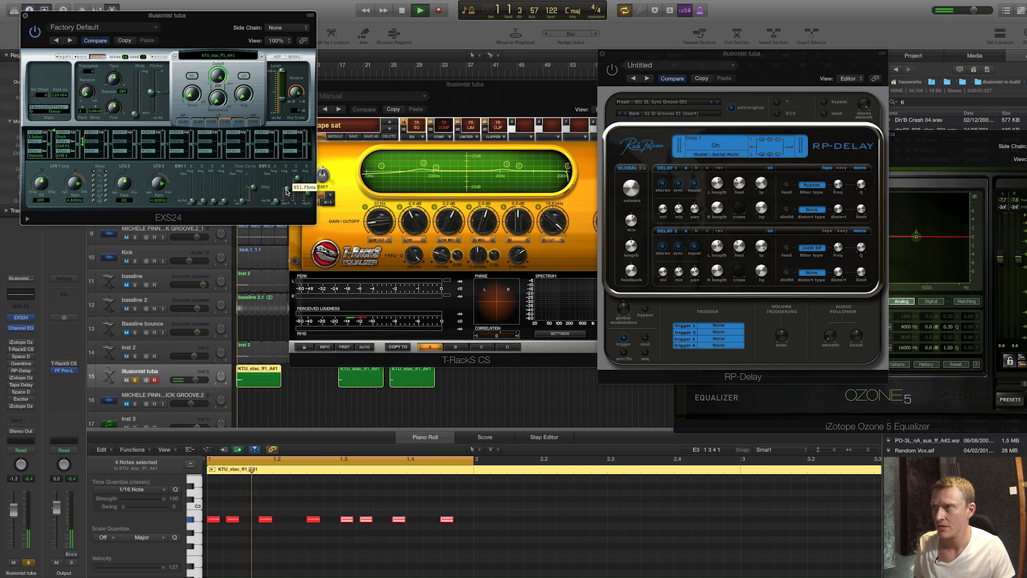
# - Duplicate the eight-note pattern at a higher pitch in the region at bar 1
pyautogui.moveTo(457, 492); pyautogui.dragTo(219, 500)
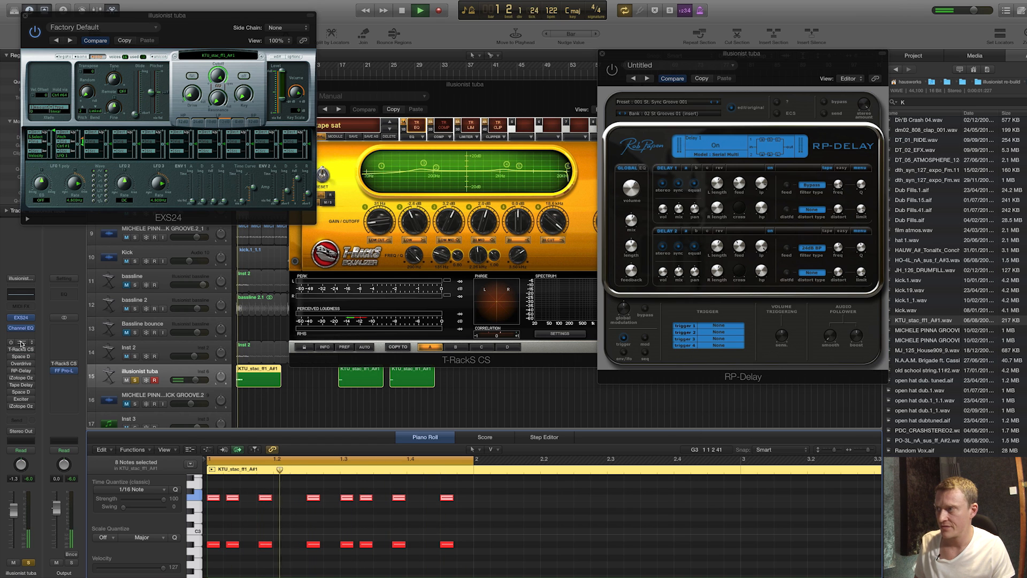
# - Open the Channel EQ and turn the Ozone 5 Equalizer back on, bringing its whole window into view
pyautogui.click(23, 330)
pyautogui.click(22, 343)
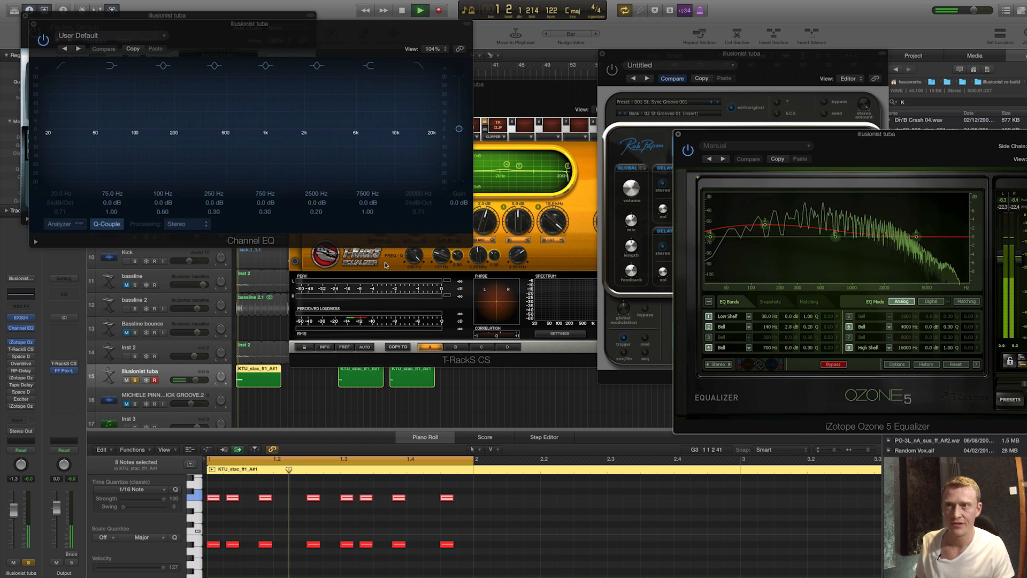
pyautogui.moveTo(687, 138); pyautogui.dragTo(636, 136)
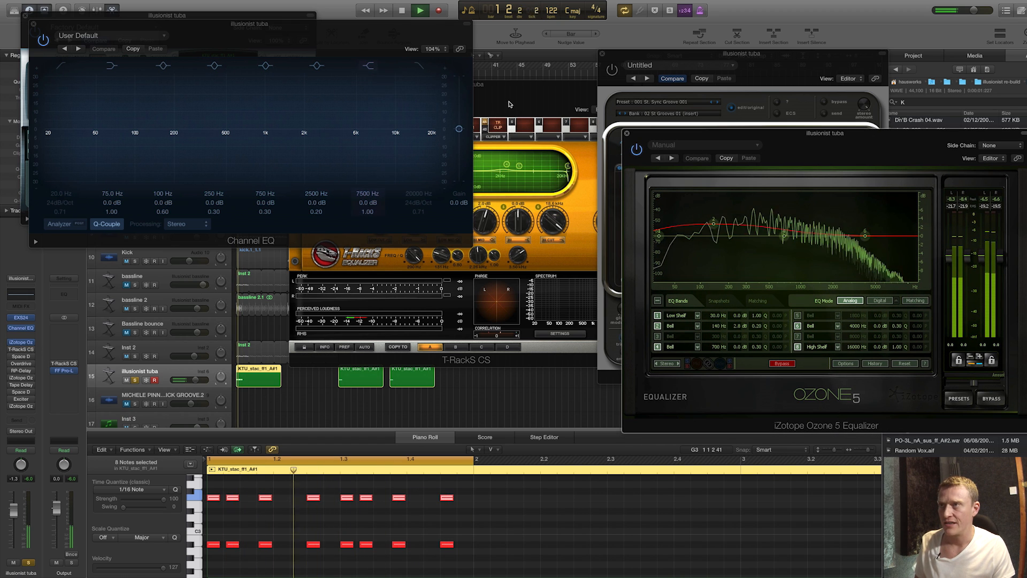
# - Turn T-RackS CS, both Space Designers, Overdrive, Ozone 5 Dynamics, Tape Delay and Exciter back on while the pattern loops
pyautogui.click(12, 349)
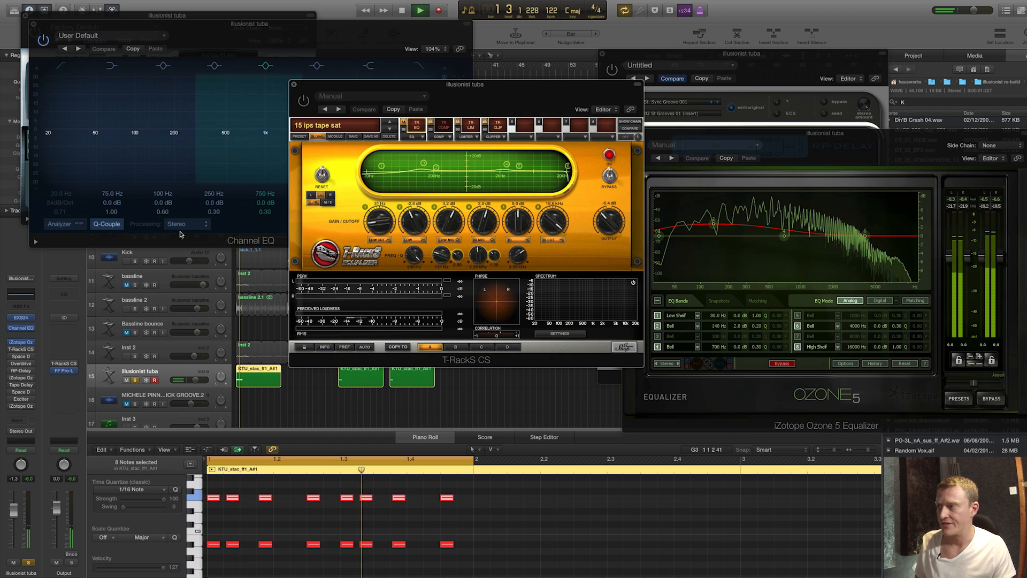
pyautogui.click(12, 357)
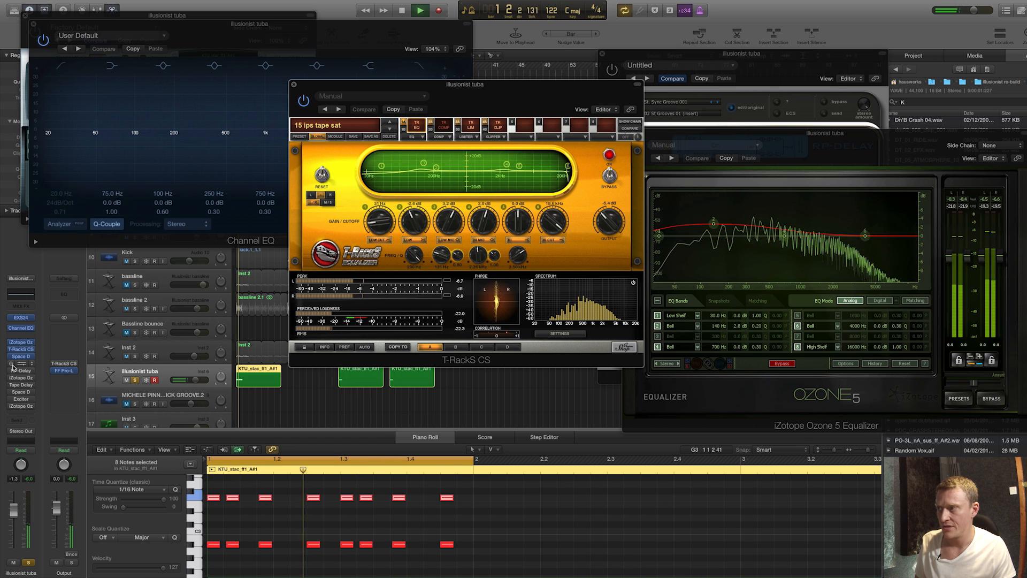
pyautogui.click(11, 365)
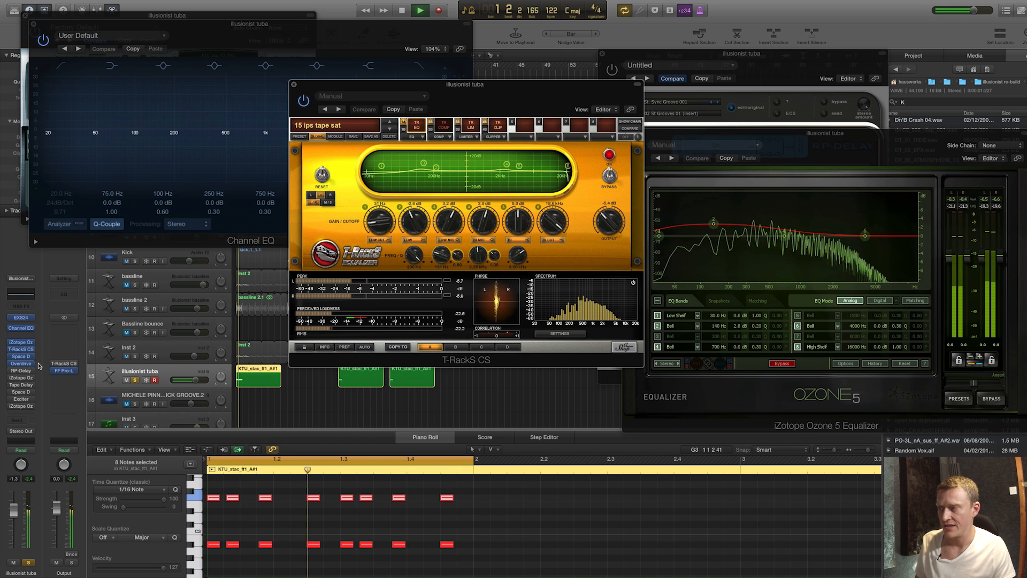
pyautogui.click(10, 379)
pyautogui.click(11, 385)
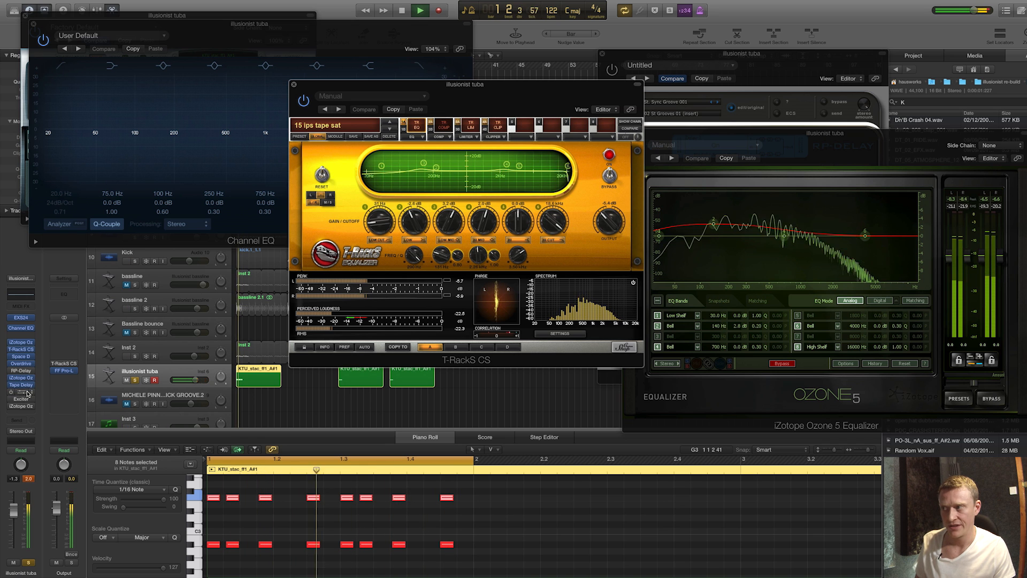
pyautogui.click(11, 399)
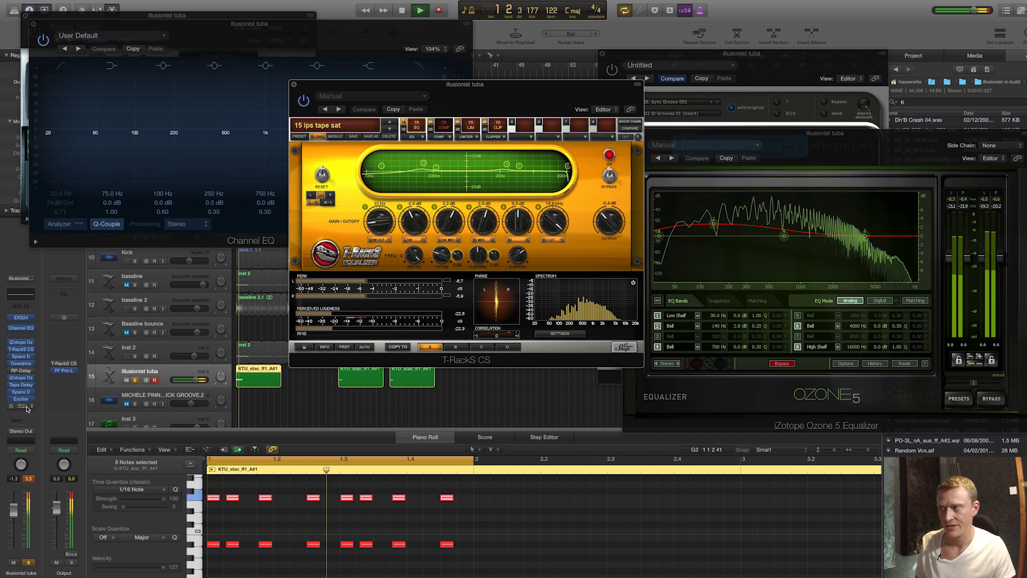
# - Open and turn on the Ozone 5 Imager, close the Imager, Channel EQ and EXS24 windows, and stop playback
pyautogui.click(23, 409)
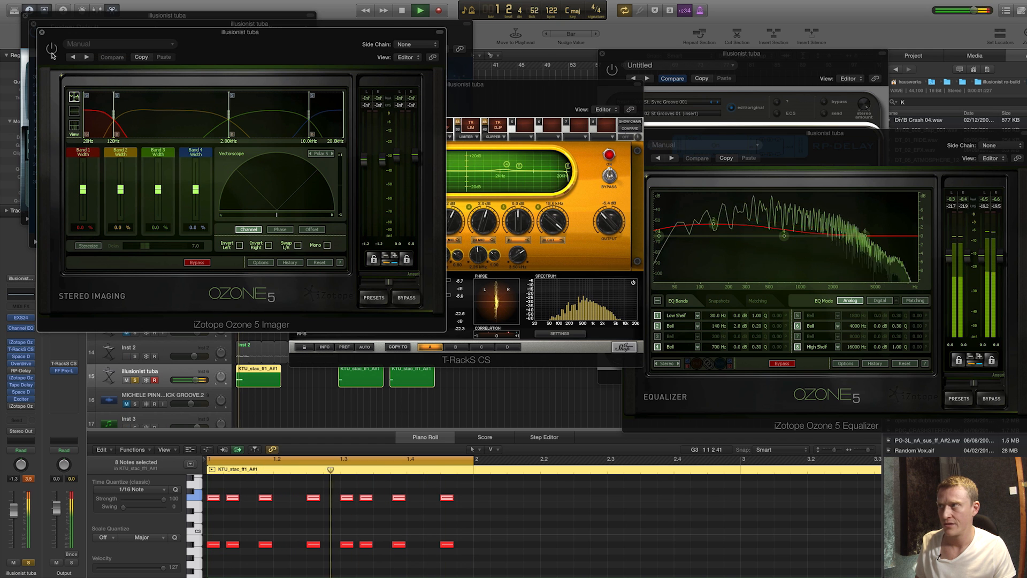
pyautogui.click(41, 34)
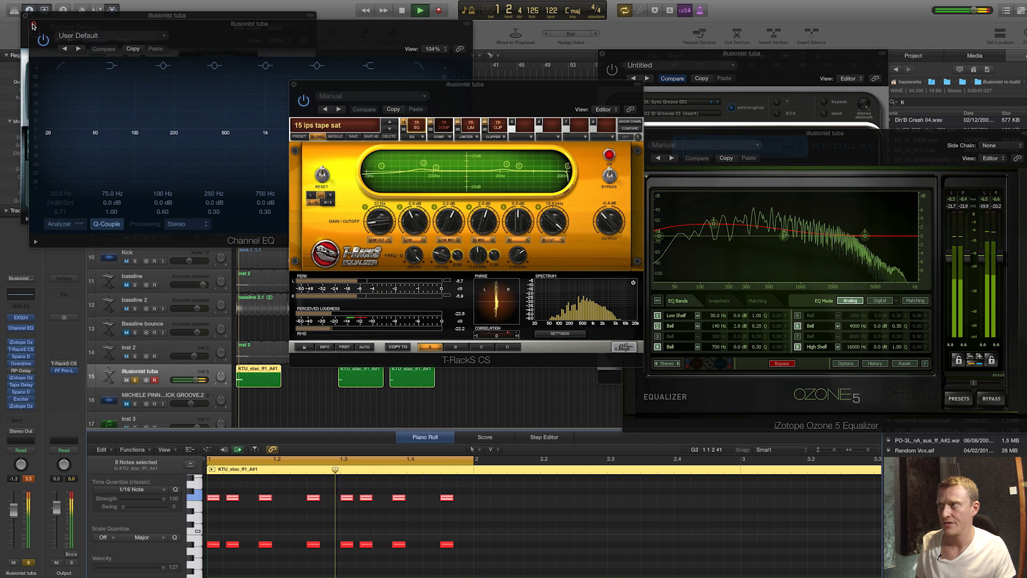
pyautogui.click(33, 23)
pyautogui.click(26, 15)
pyautogui.press('space')
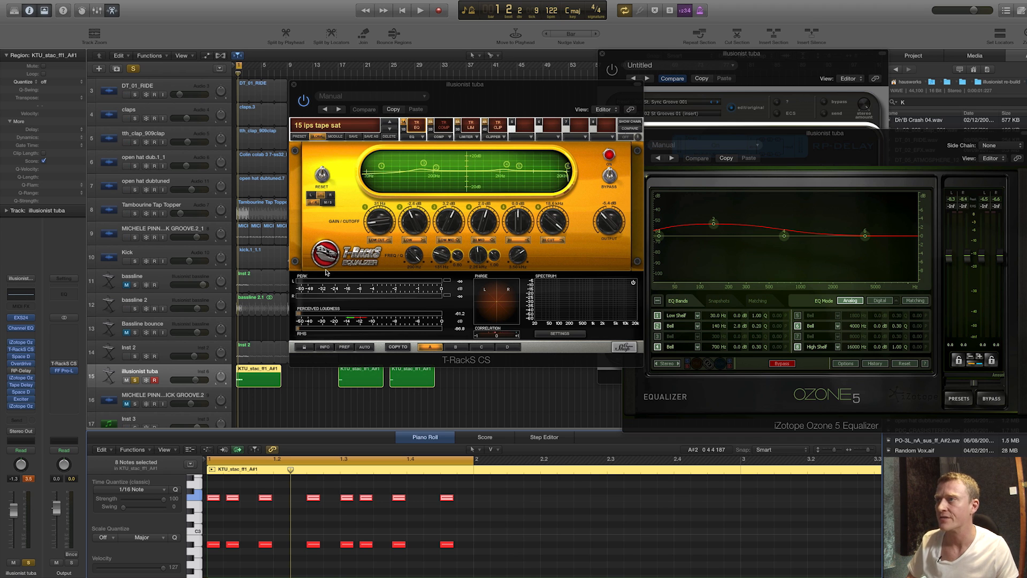
# - Close the T-RackS CS window and play the looped pattern through the full effects chain
pyautogui.moveTo(308, 87); pyautogui.dragTo(335, 64)
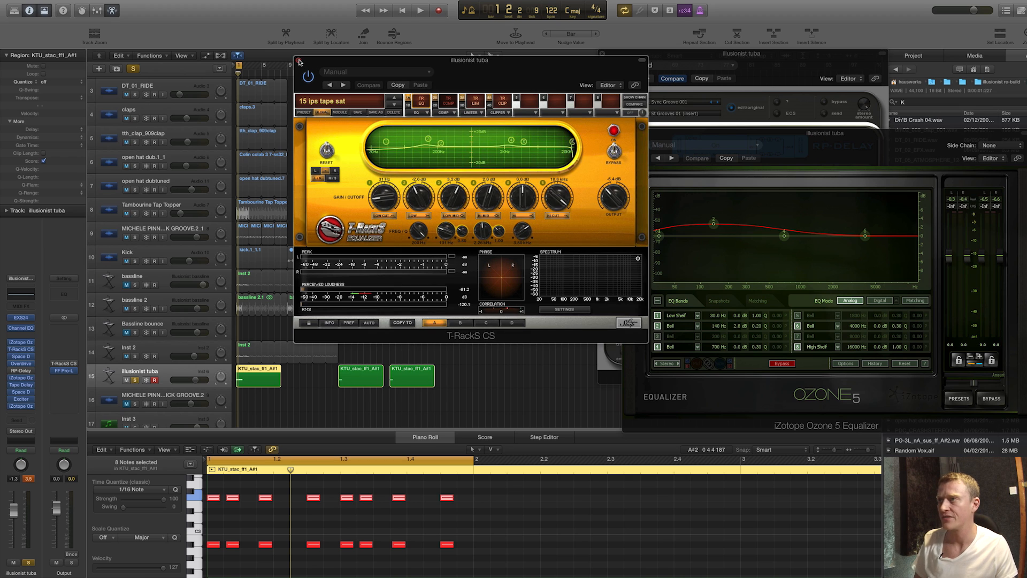
pyautogui.click(300, 62)
pyautogui.click(328, 96)
pyautogui.press('space')
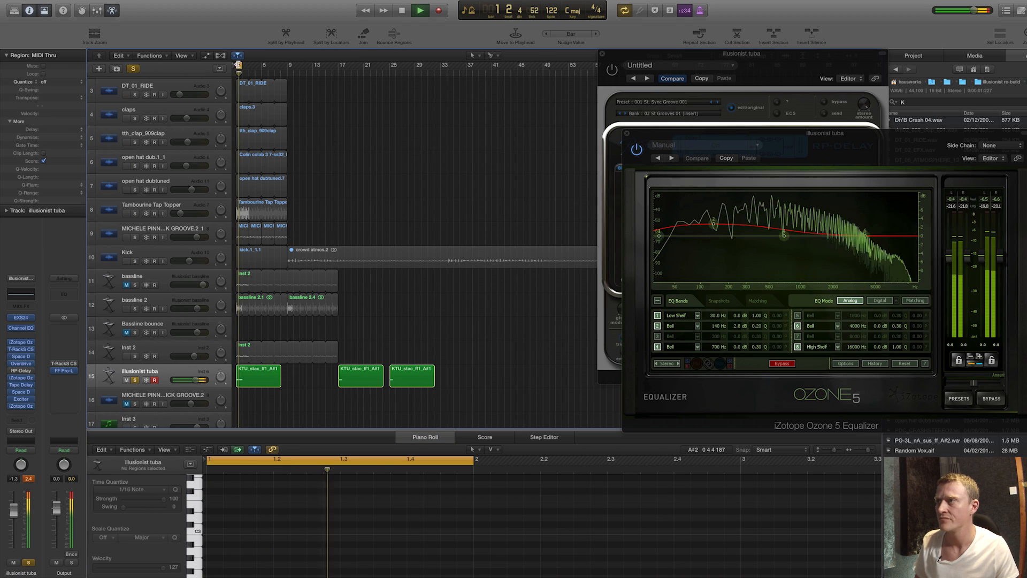